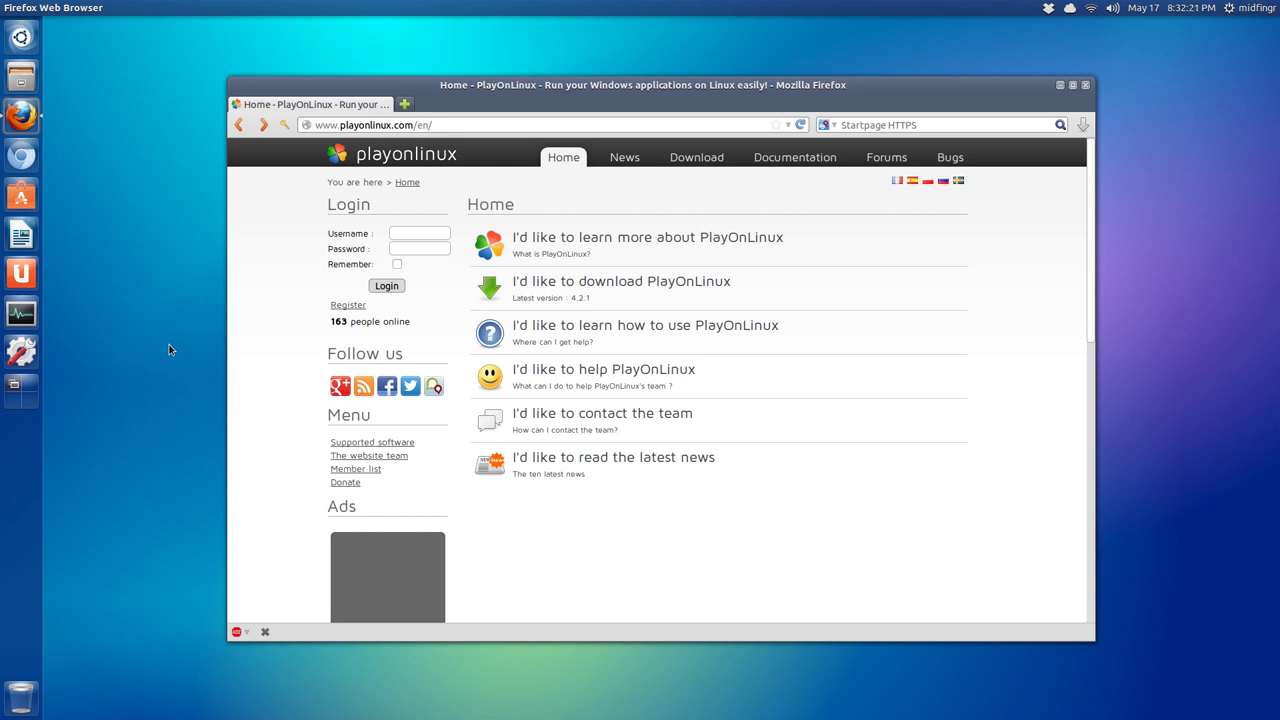
Open the download page from the PlayOnLinux home page's section on downloading PlayOnLinux.
{"action": "left_click", "coordinate": [455, 122]}
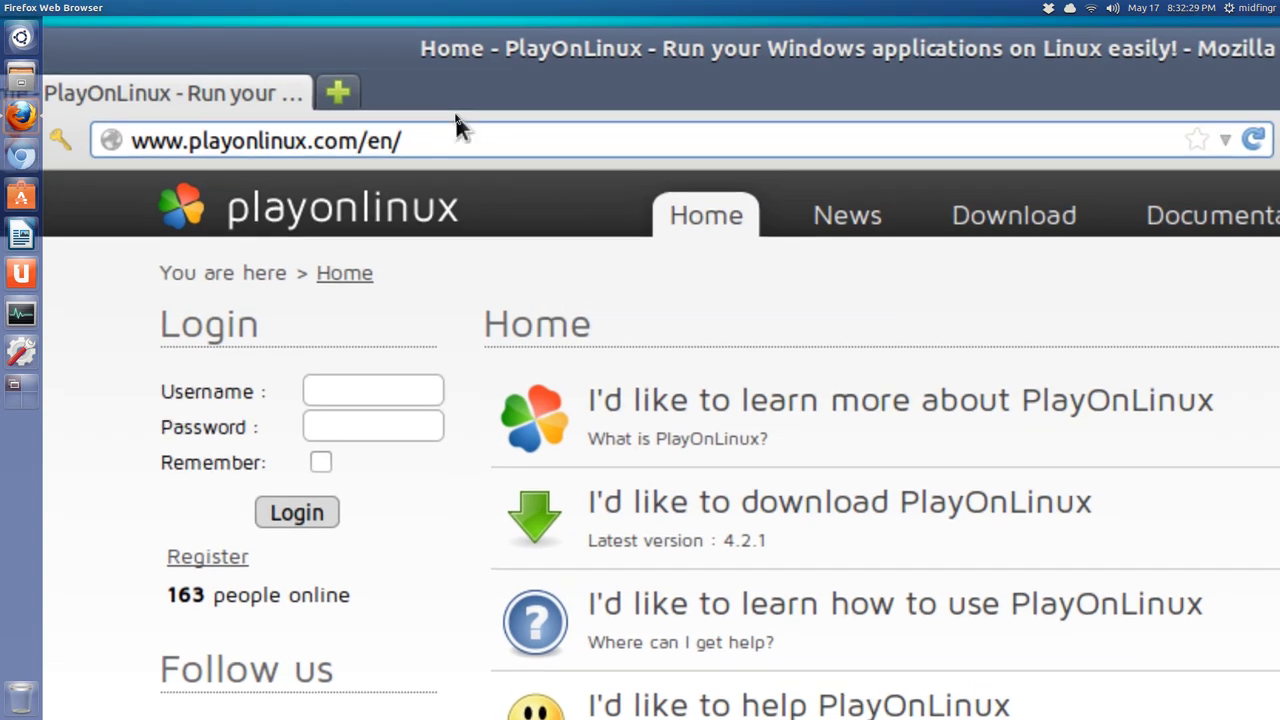
{"action": "scroll", "coordinate": [805, 315], "scroll_direction": "down", "scroll_amount": 2}
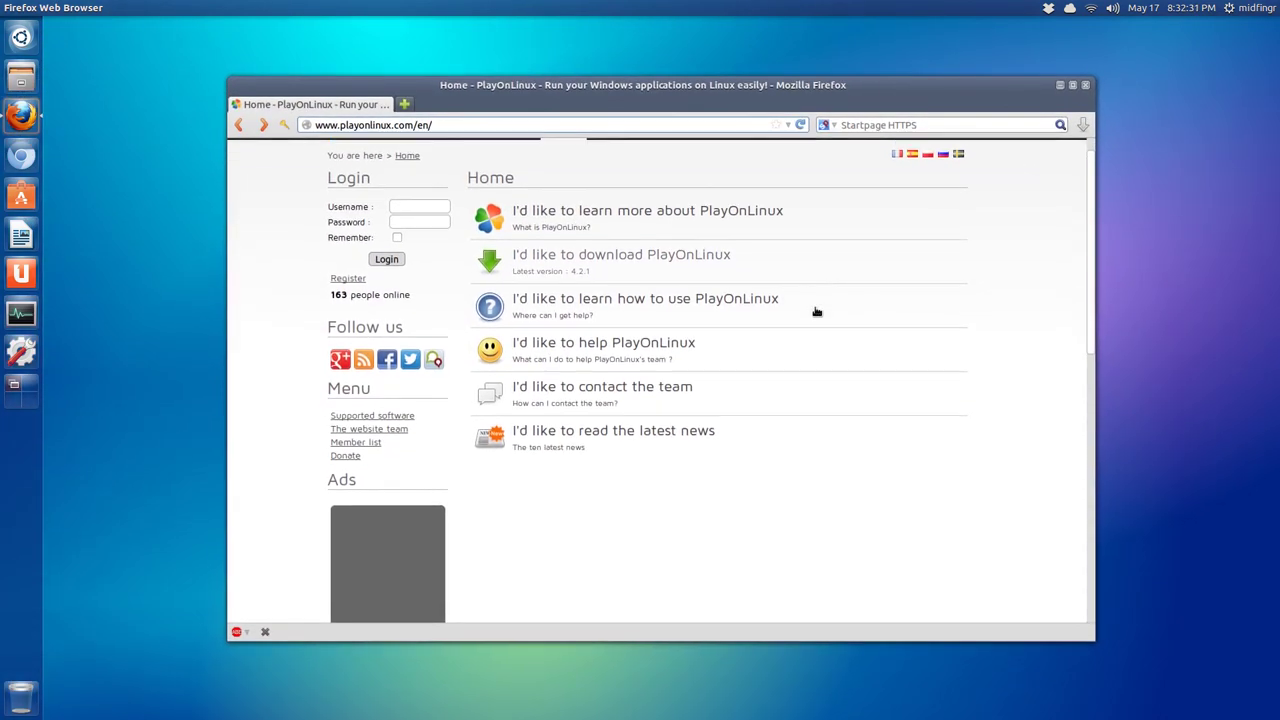
{"action": "scroll", "coordinate": [740, 313], "scroll_direction": "up", "scroll_amount": 2}
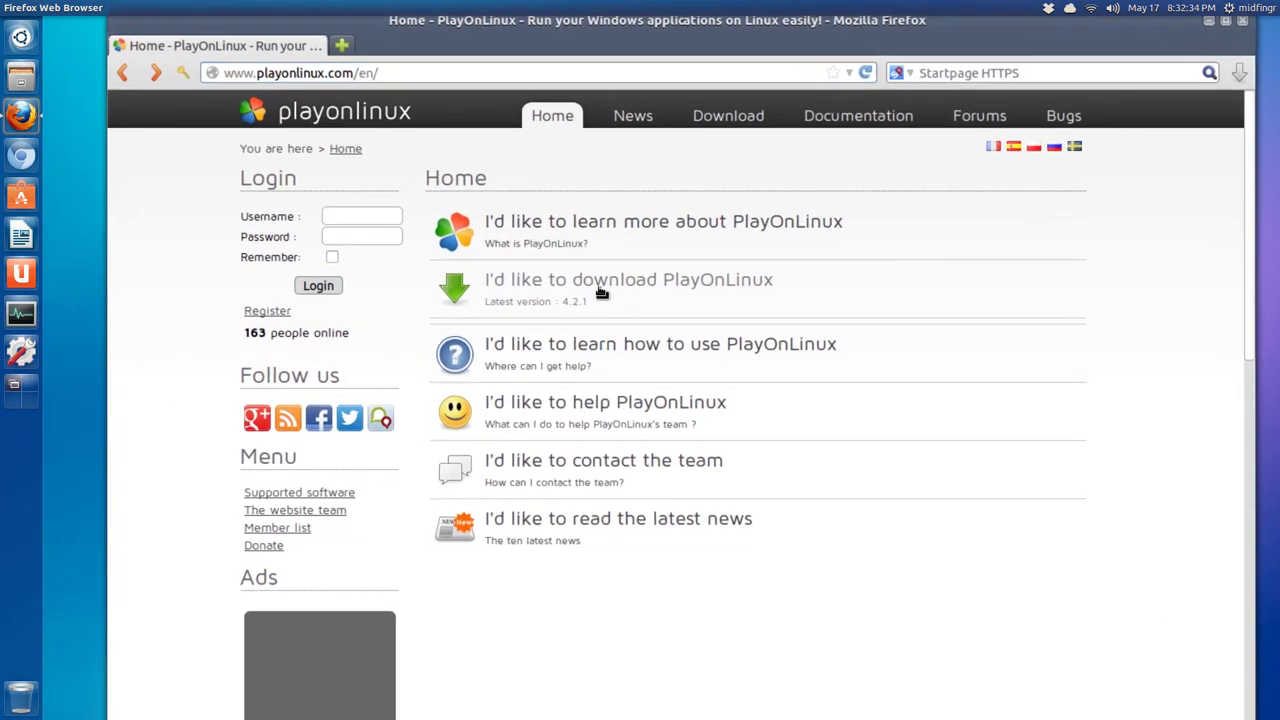
{"action": "left_click", "coordinate": [601, 291]}
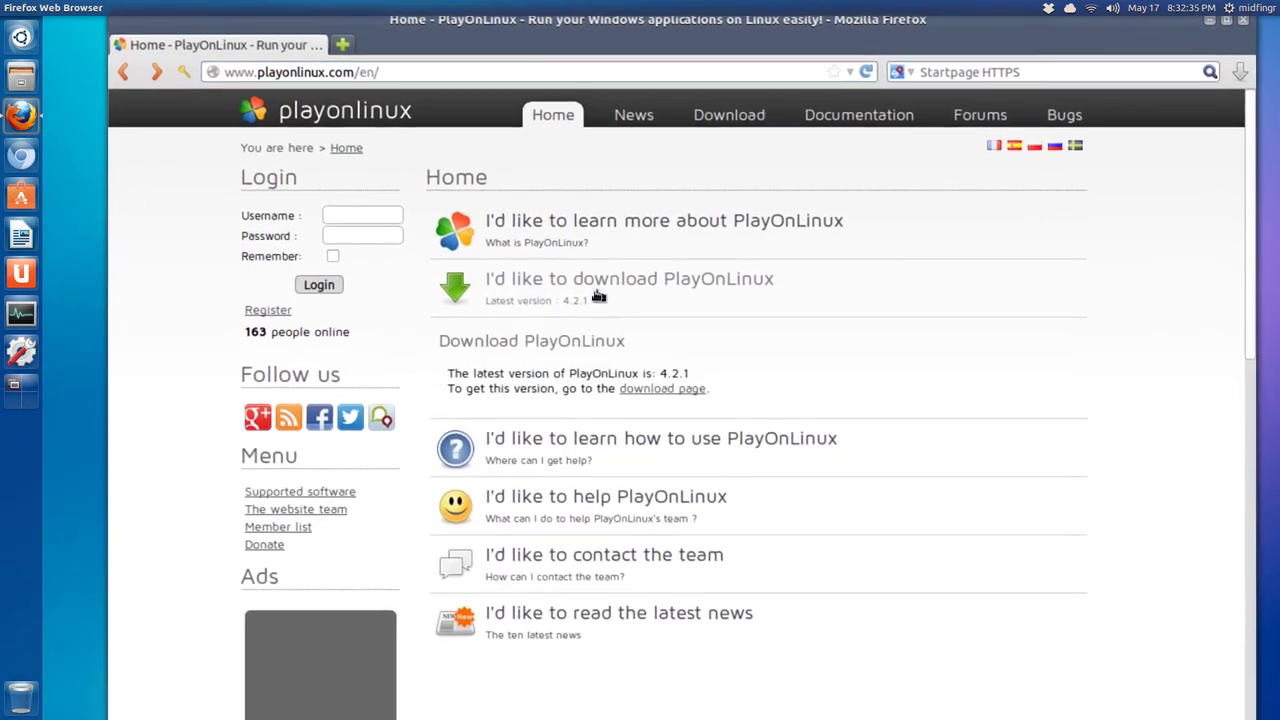
{"action": "left_click", "coordinate": [652, 391]}
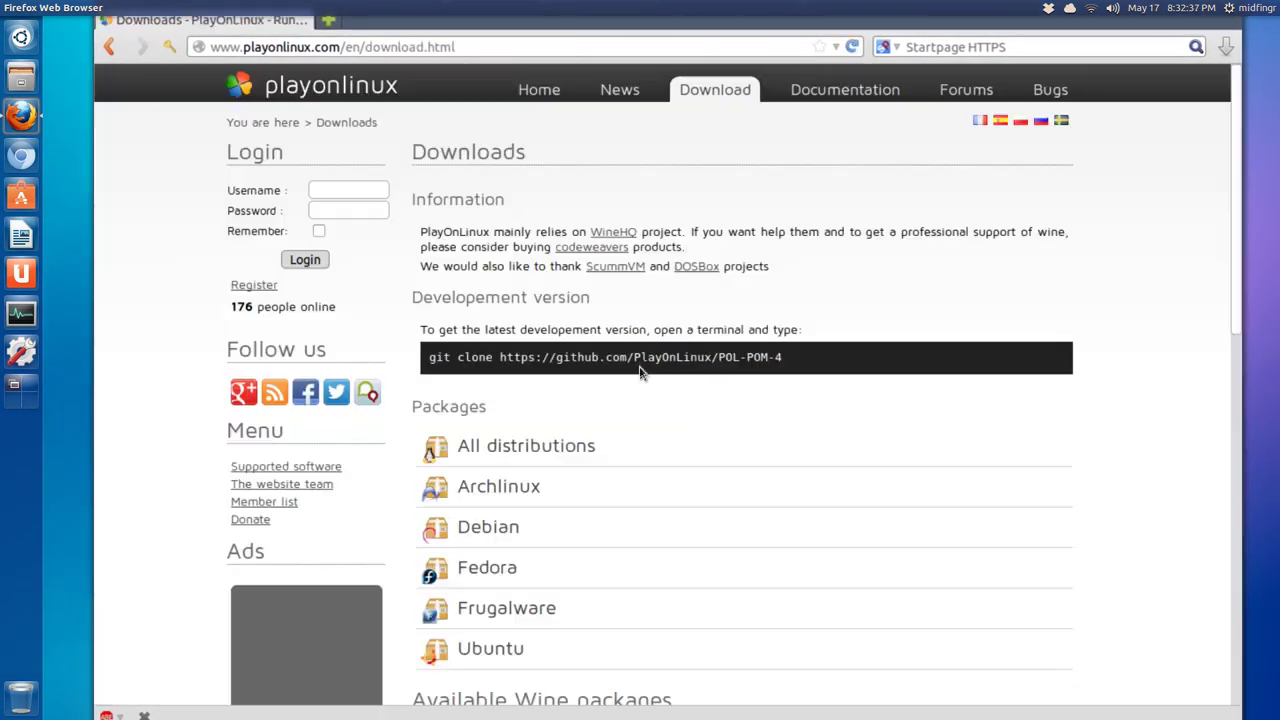
Expand the Ubuntu package section on the Downloads page to reach its Deb files.
{"action": "scroll", "coordinate": [642, 372], "scroll_direction": "down", "scroll_amount": 3}
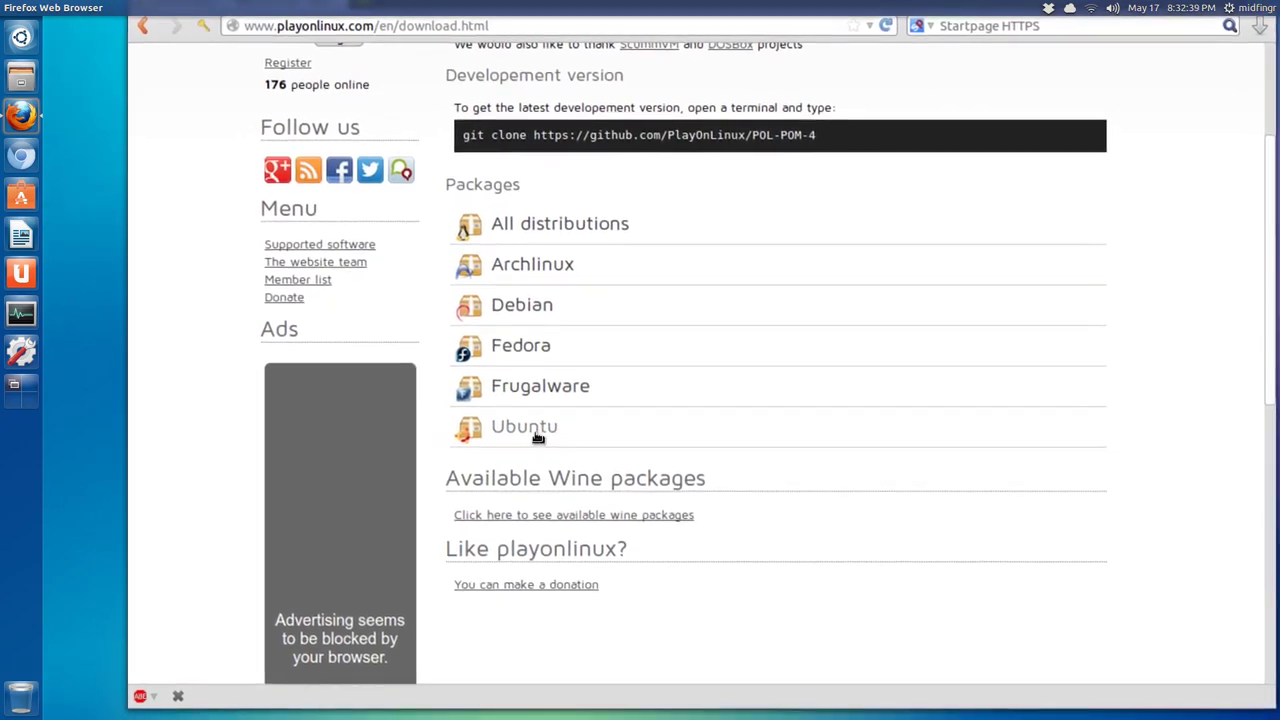
{"action": "left_click", "coordinate": [537, 434]}
{"action": "scroll", "coordinate": [642, 424], "scroll_direction": "down", "scroll_amount": 2}
{"action": "scroll", "coordinate": [642, 424], "scroll_direction": "down", "scroll_amount": 4}
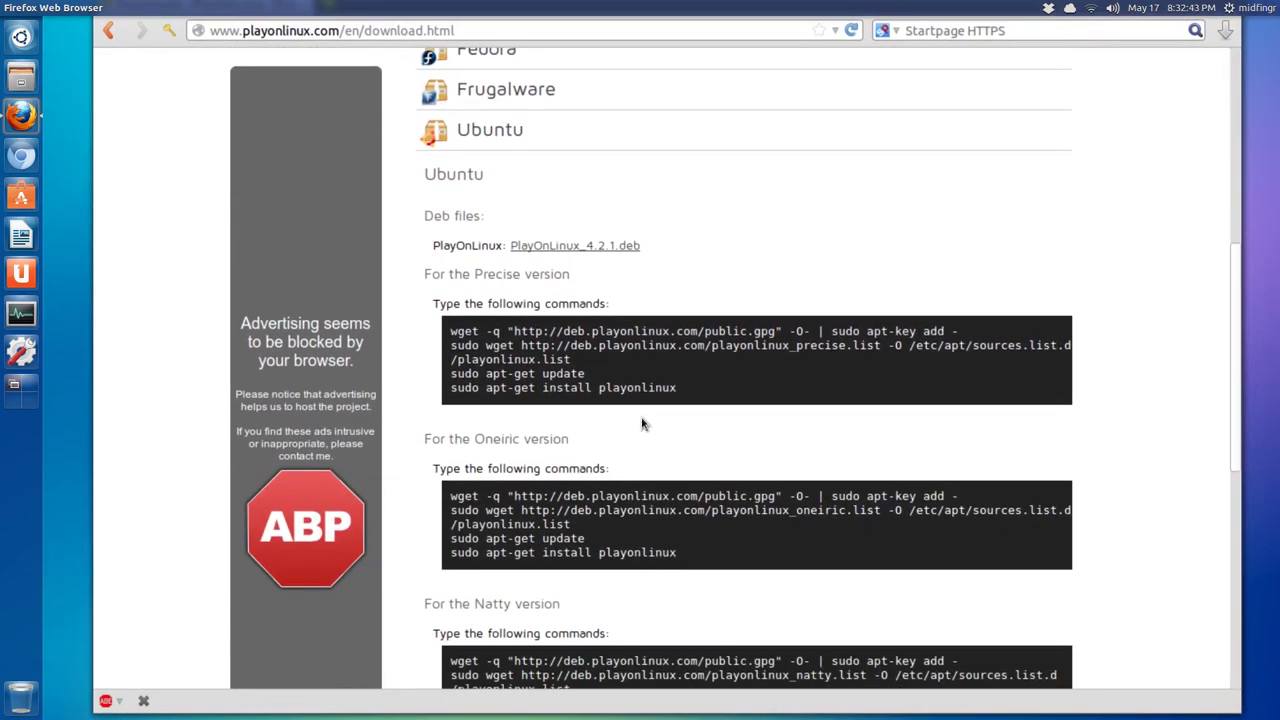
{"action": "scroll", "coordinate": [643, 424], "scroll_direction": "up", "scroll_amount": 2}
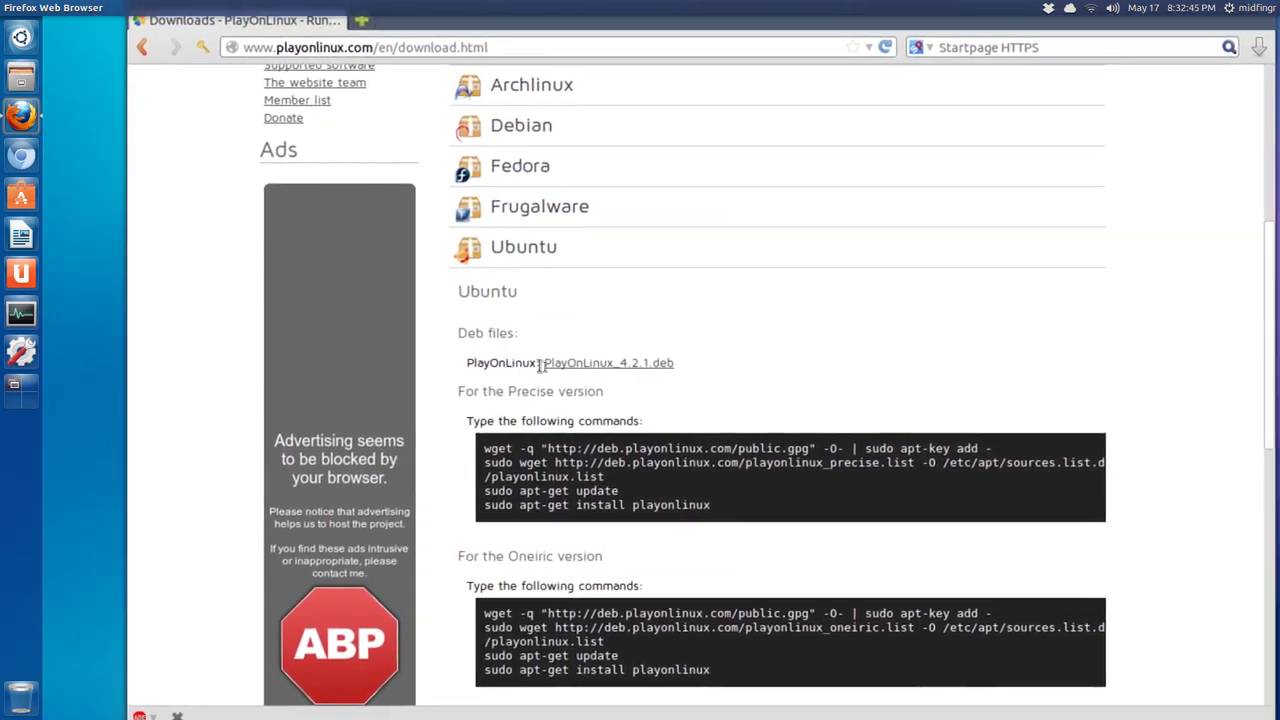
Download PlayOnLinux_4.2.1.deb to the Downloads folder using the dTa OneClick option.
{"action": "left_click", "coordinate": [561, 367]}
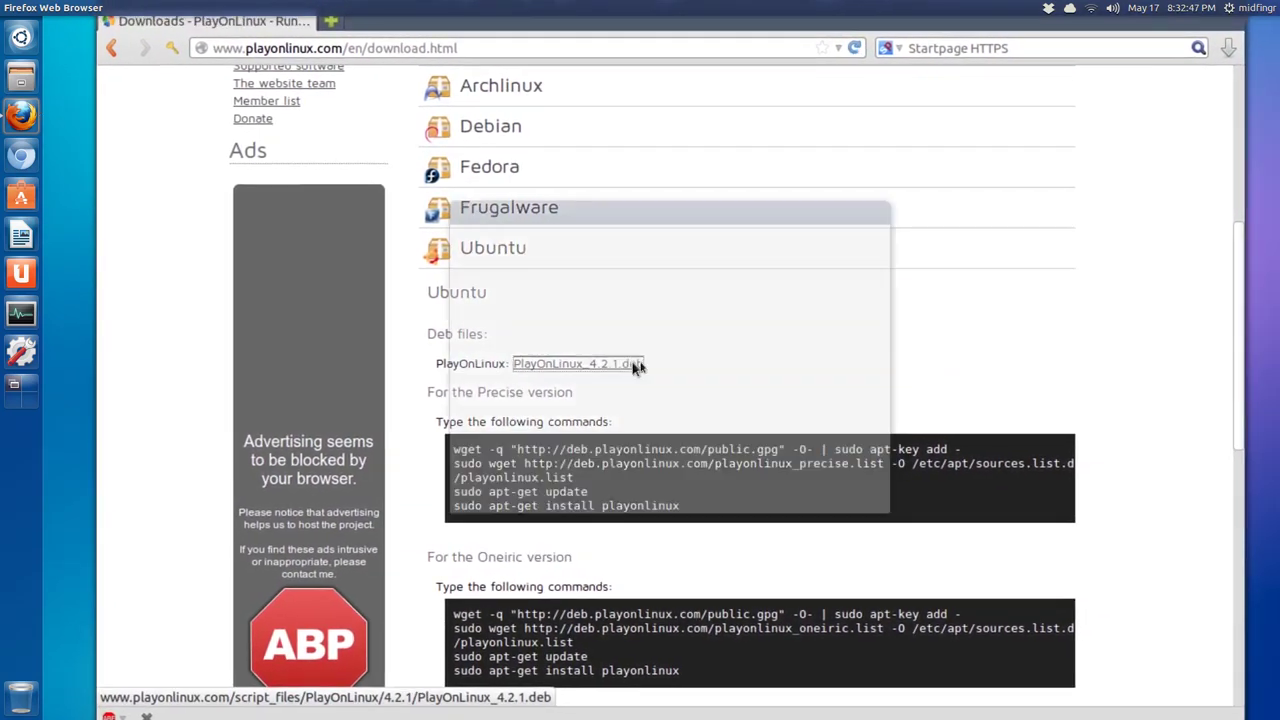
{"action": "left_click", "coordinate": [540, 416]}
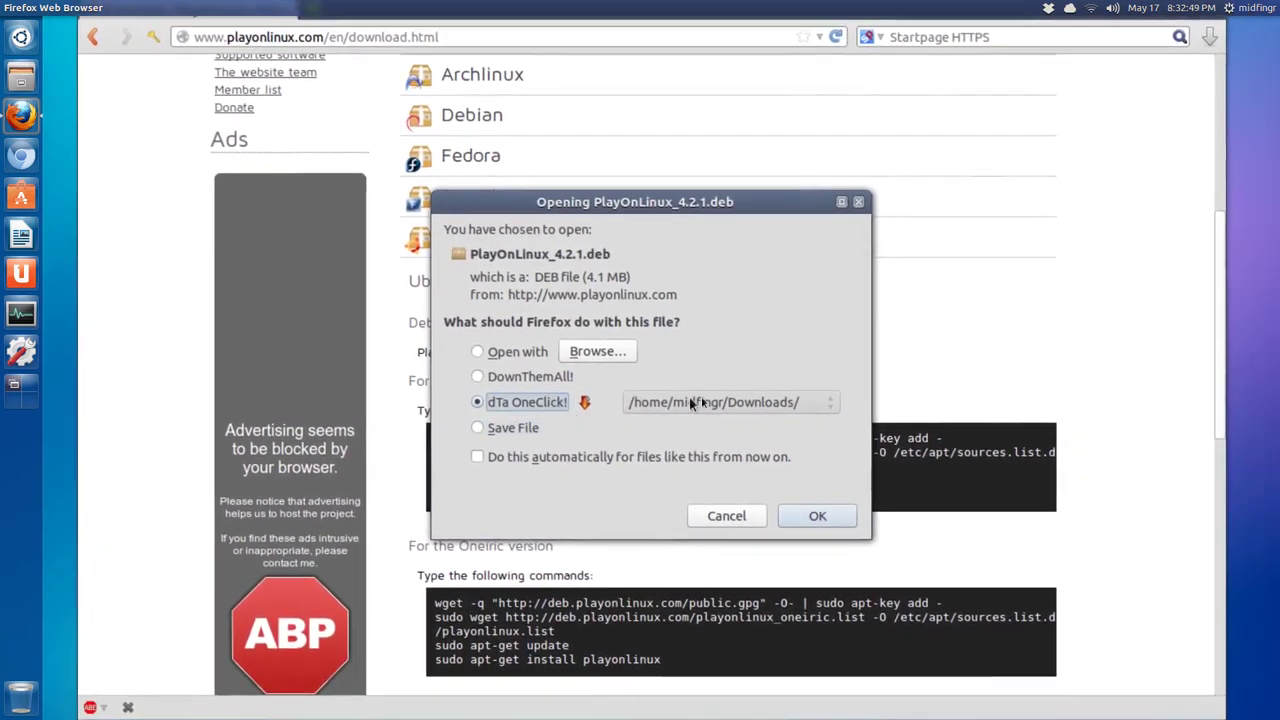
{"action": "left_click", "coordinate": [705, 413]}
{"action": "left_click", "coordinate": [706, 426]}
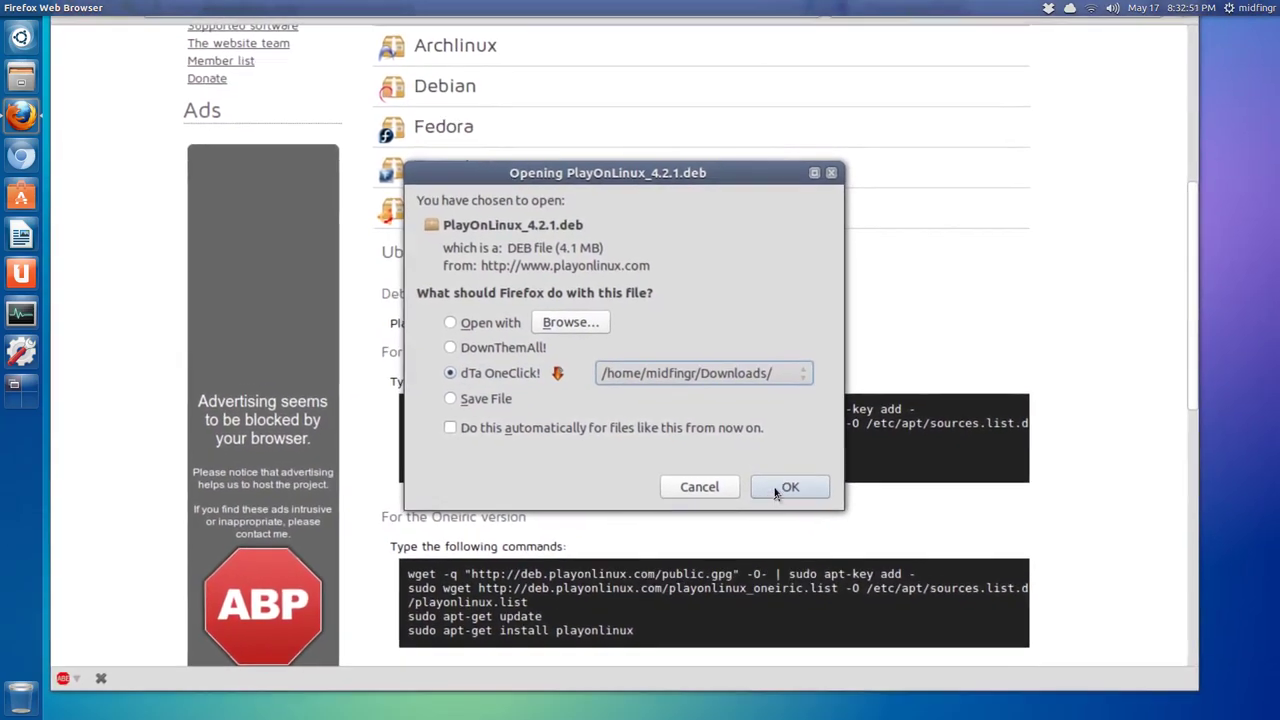
{"action": "left_click", "coordinate": [811, 516]}
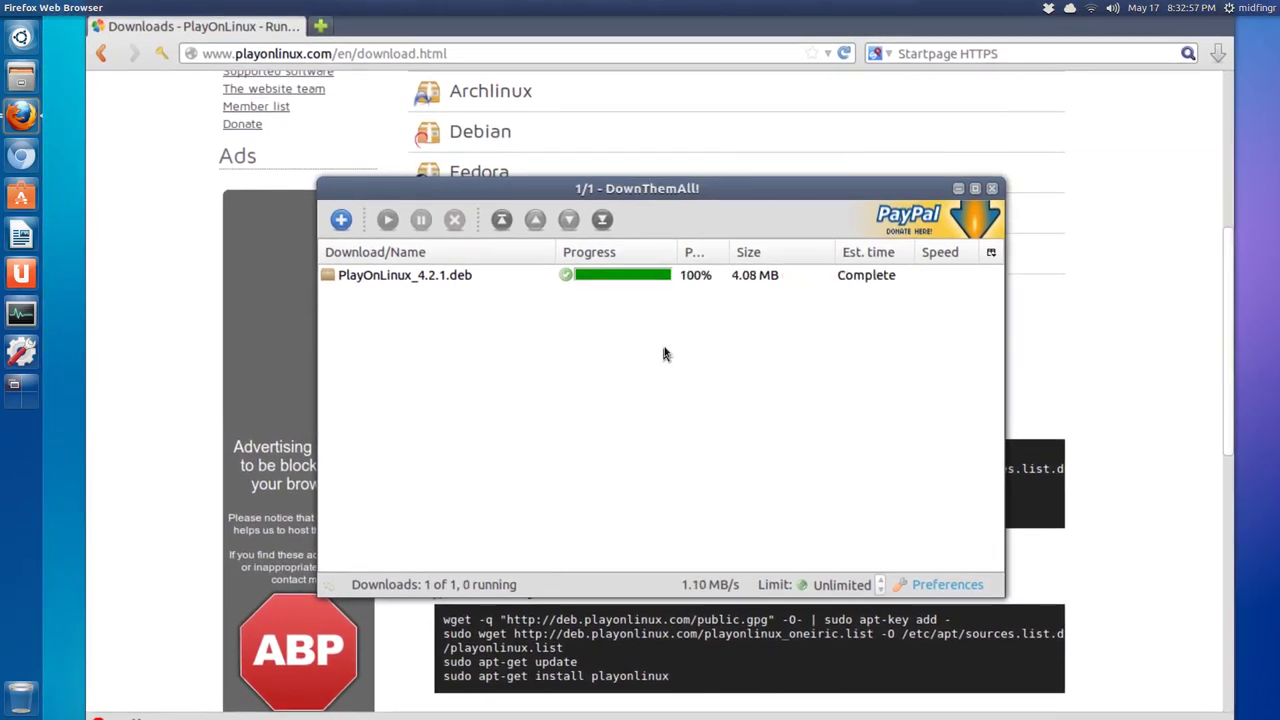
Clear the finished download from the DownThemAll! list, and close the download manager and browser windows.
{"action": "right_click", "coordinate": [664, 354]}
{"action": "left_click", "coordinate": [734, 528]}
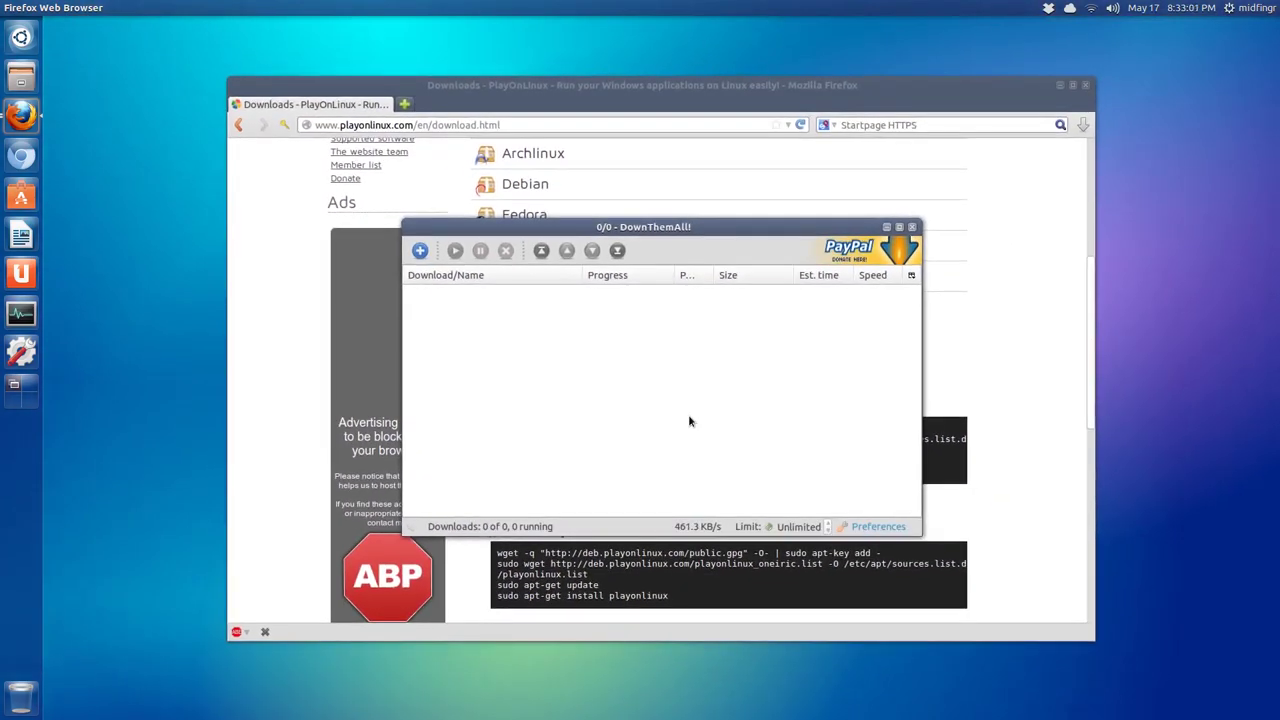
{"action": "key", "text": "ctrl+w"}
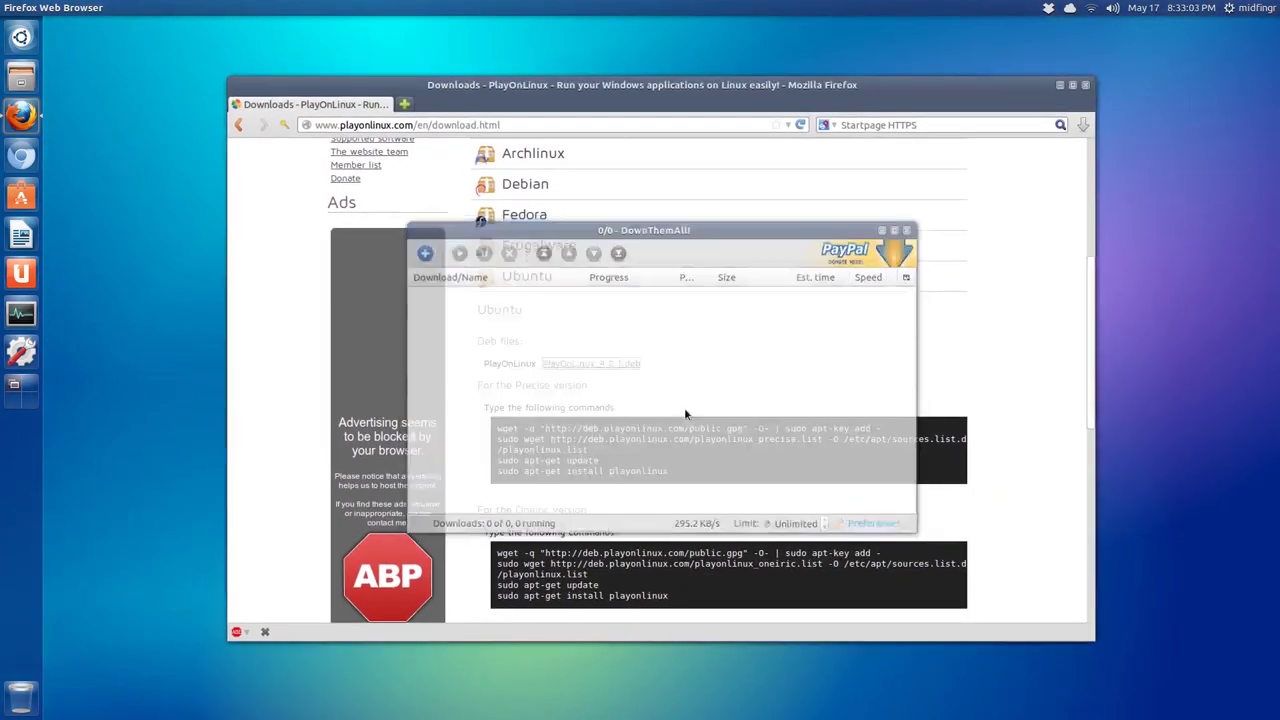
{"action": "key", "text": "ctrl+super+d"}
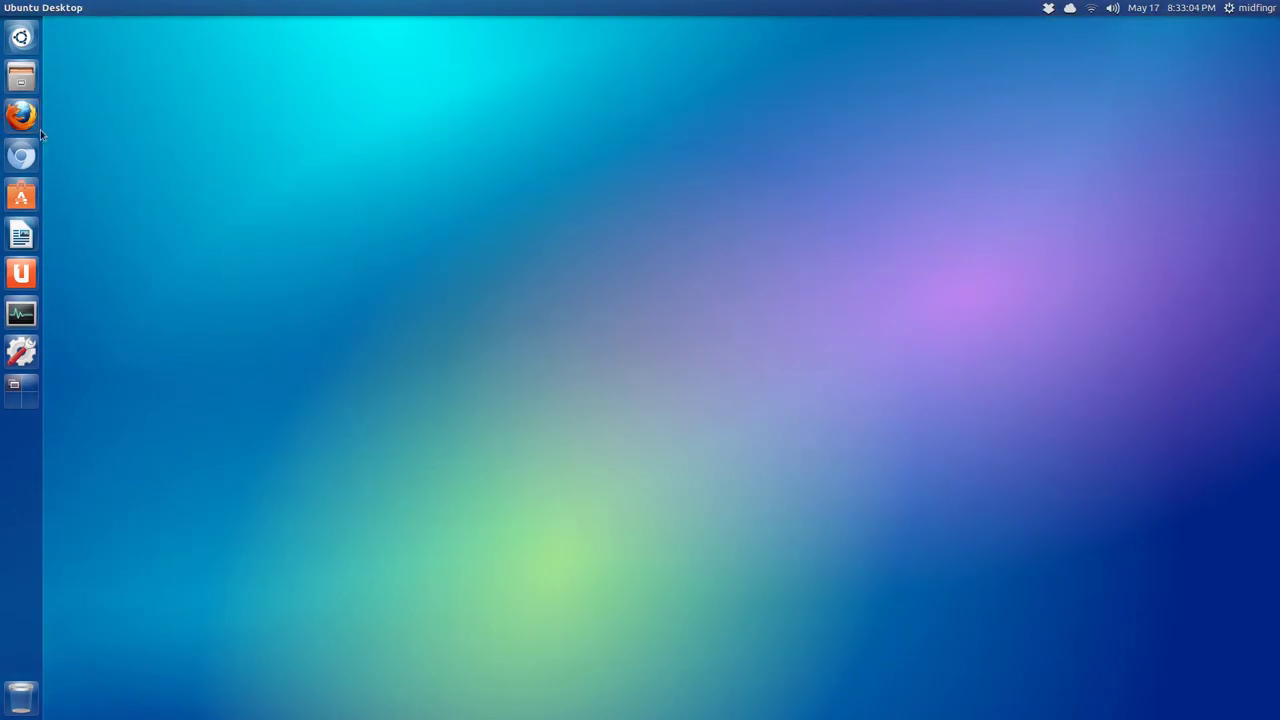
Open the Downloads folder in the file manager and move PlayOnLinux_4.2.1.deb onto the desktop.
{"action": "right_click", "coordinate": [22, 76]}
{"action": "left_click", "coordinate": [105, 93]}
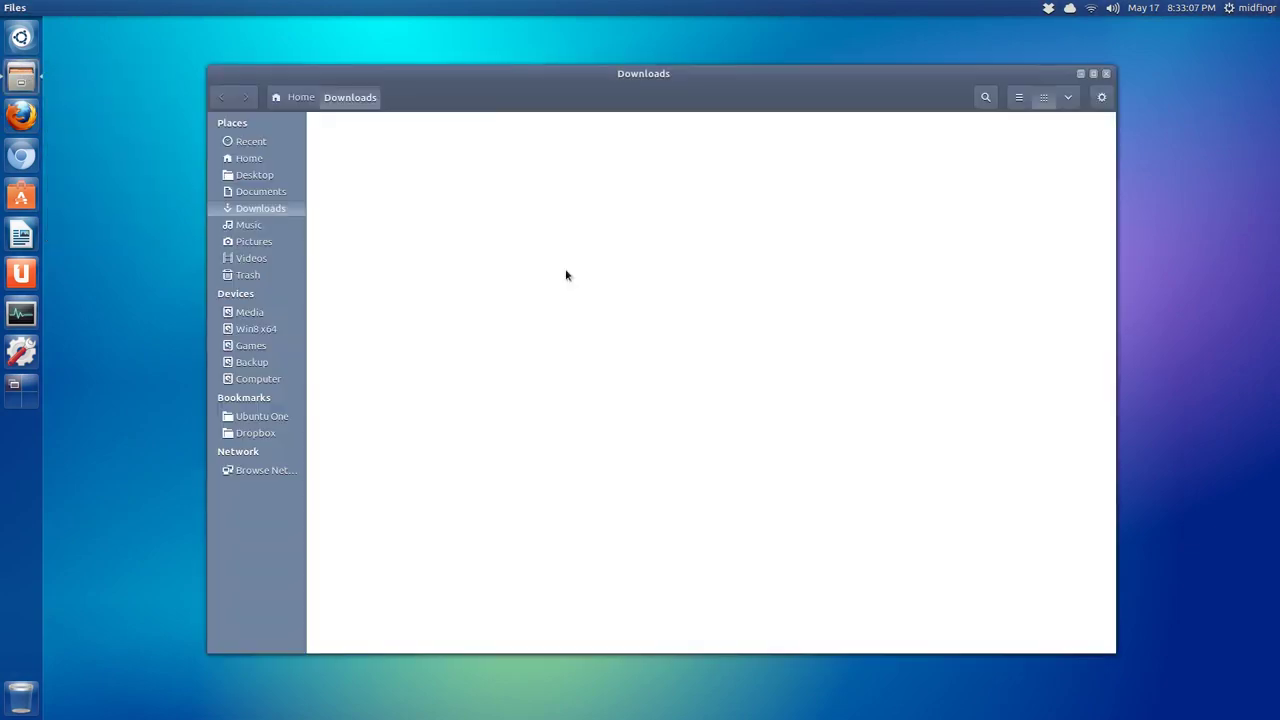
{"action": "left_click_drag", "start_coordinate": [566, 86], "coordinate": [741, 125]}
{"action": "left_click_drag", "start_coordinate": [745, 205], "coordinate": [195, 200]}
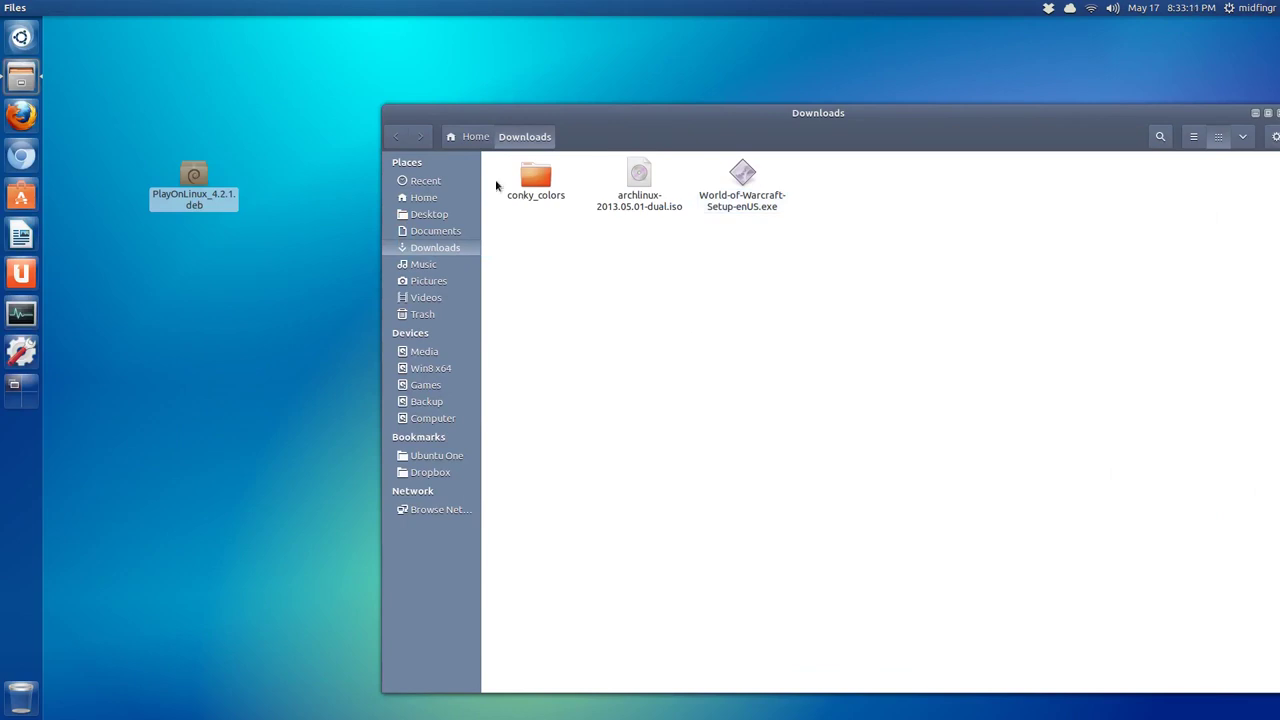
Move World-of-Warcraft-Setup-enUS.exe from Downloads onto the desktop and close the file manager.
{"action": "left_click_drag", "start_coordinate": [743, 137], "coordinate": [586, 124]}
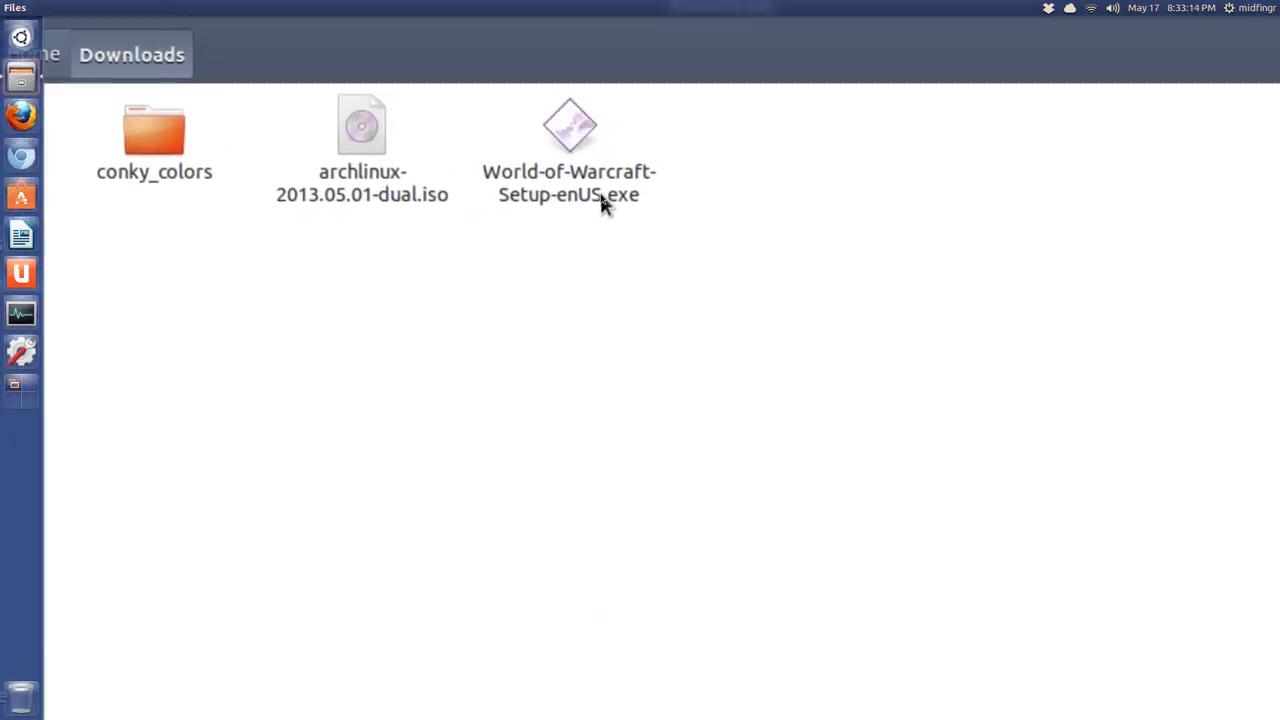
{"action": "left_click", "coordinate": [600, 193]}
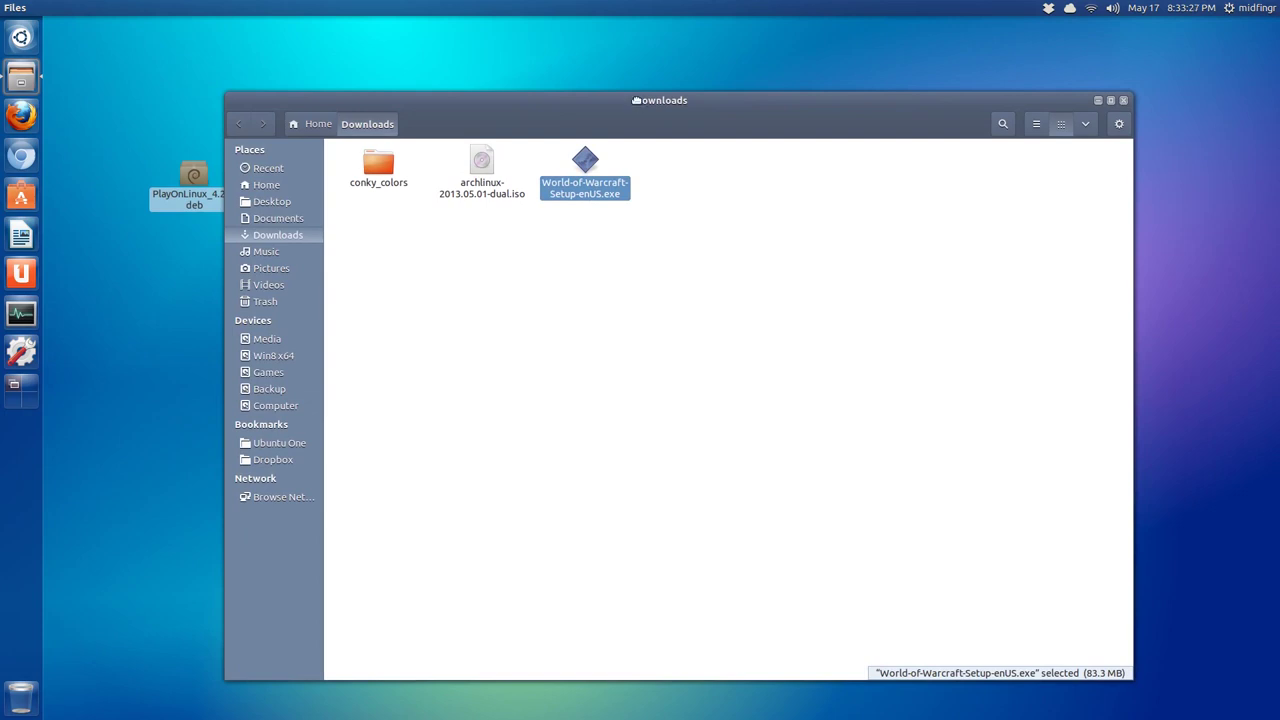
{"action": "left_click_drag", "start_coordinate": [636, 100], "coordinate": [748, 99]}
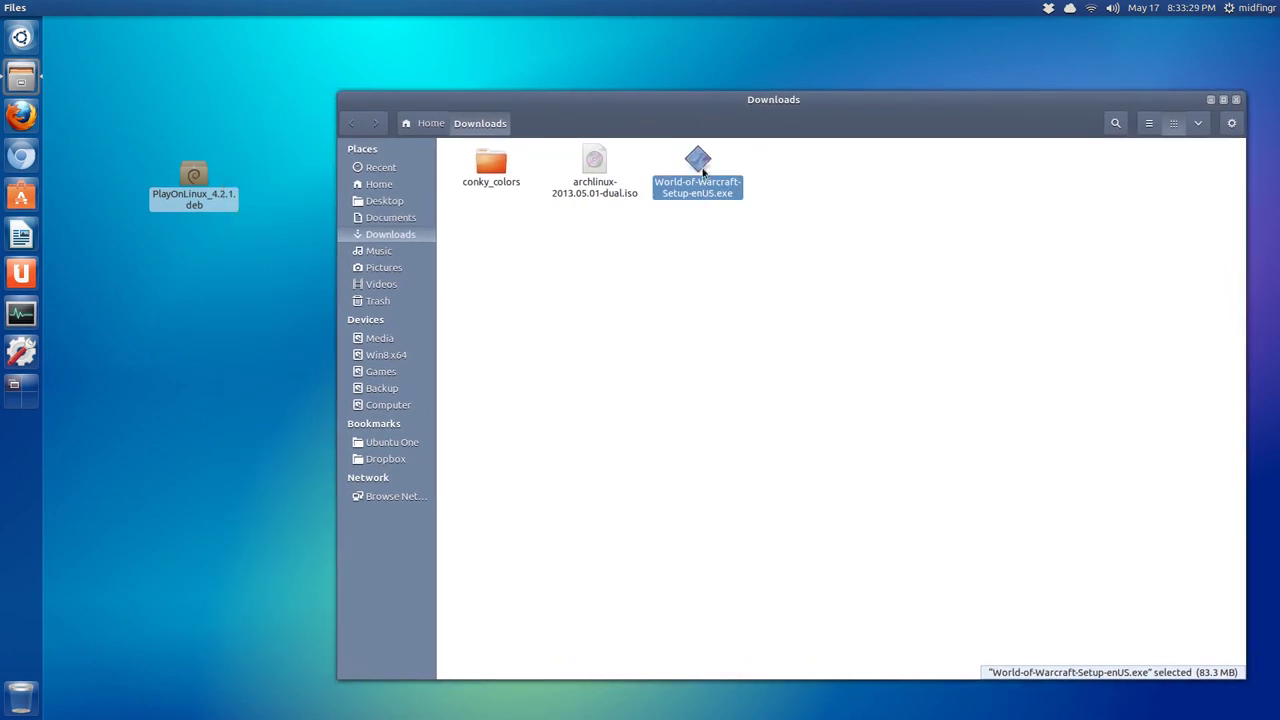
{"action": "left_click_drag", "start_coordinate": [703, 172], "coordinate": [194, 292]}
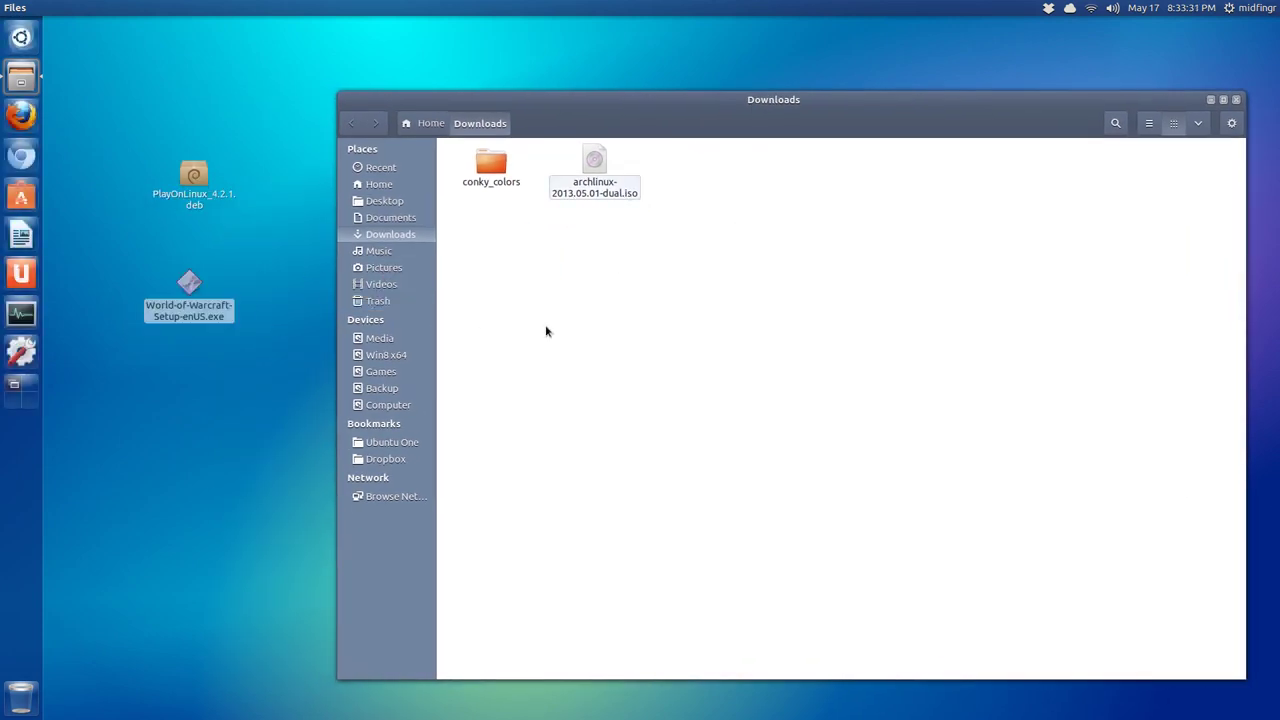
{"action": "left_click", "coordinate": [1236, 99]}
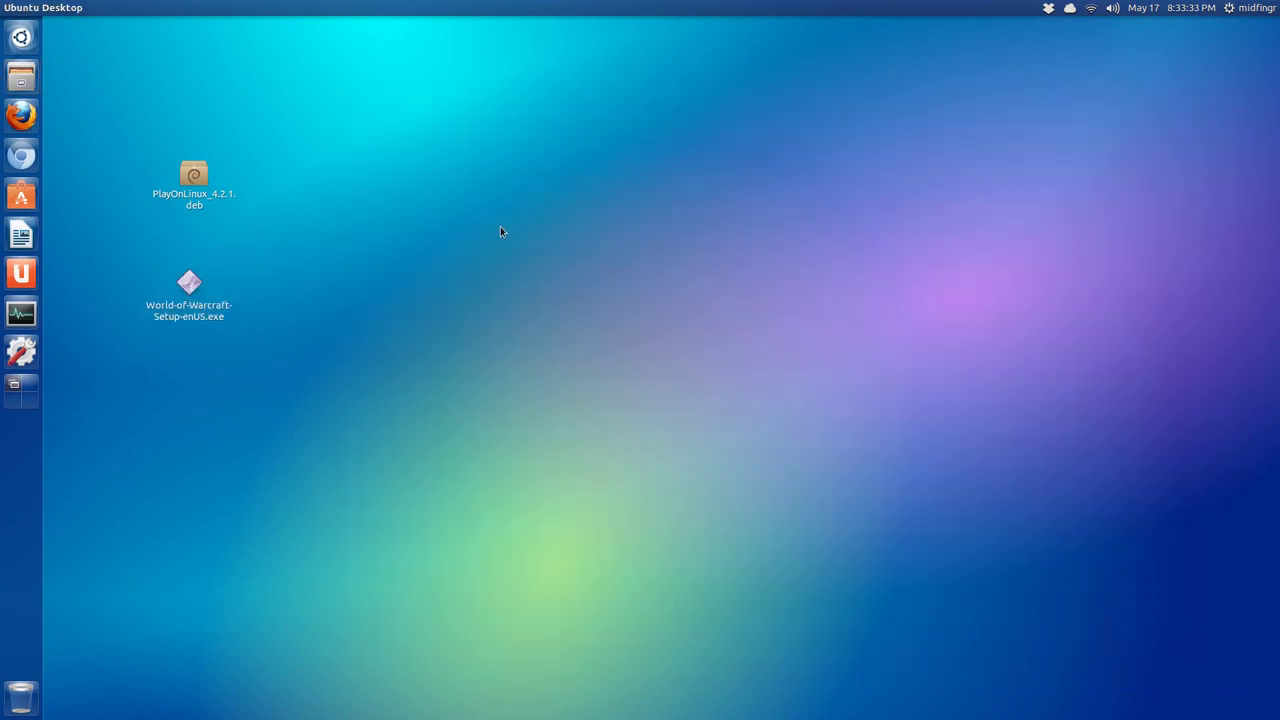
Open the desktop file PlayOnLinux_4.2.1.deb in Ubuntu Software Centre and install the package.
{"action": "left_click", "coordinate": [193, 193]}
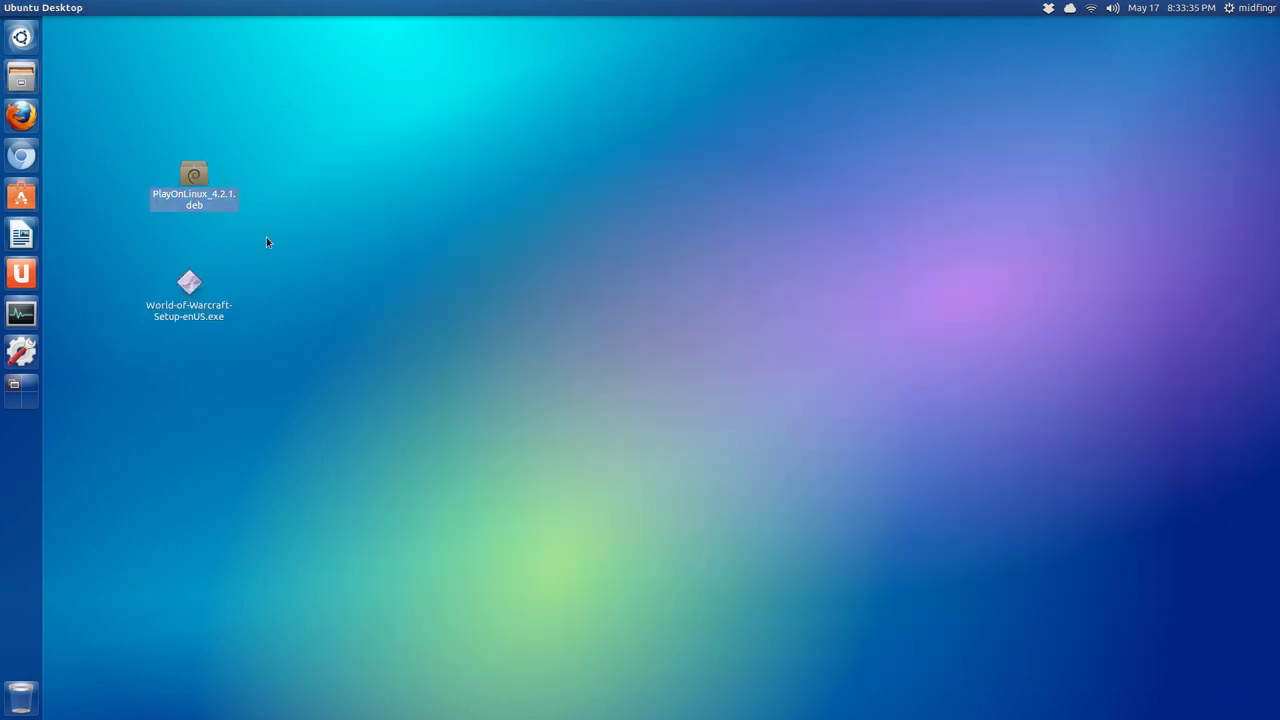
{"action": "left_click", "coordinate": [255, 243]}
{"action": "double_click", "coordinate": [200, 200]}
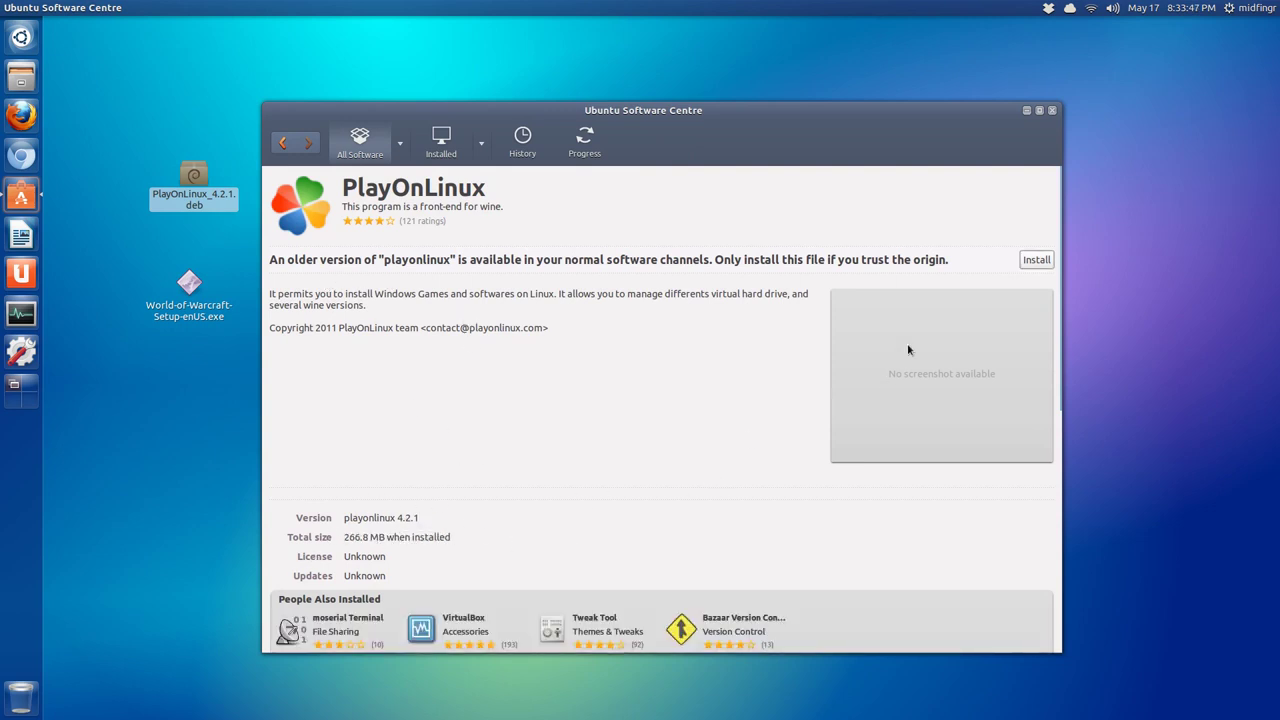
{"action": "left_click", "coordinate": [1036, 260]}
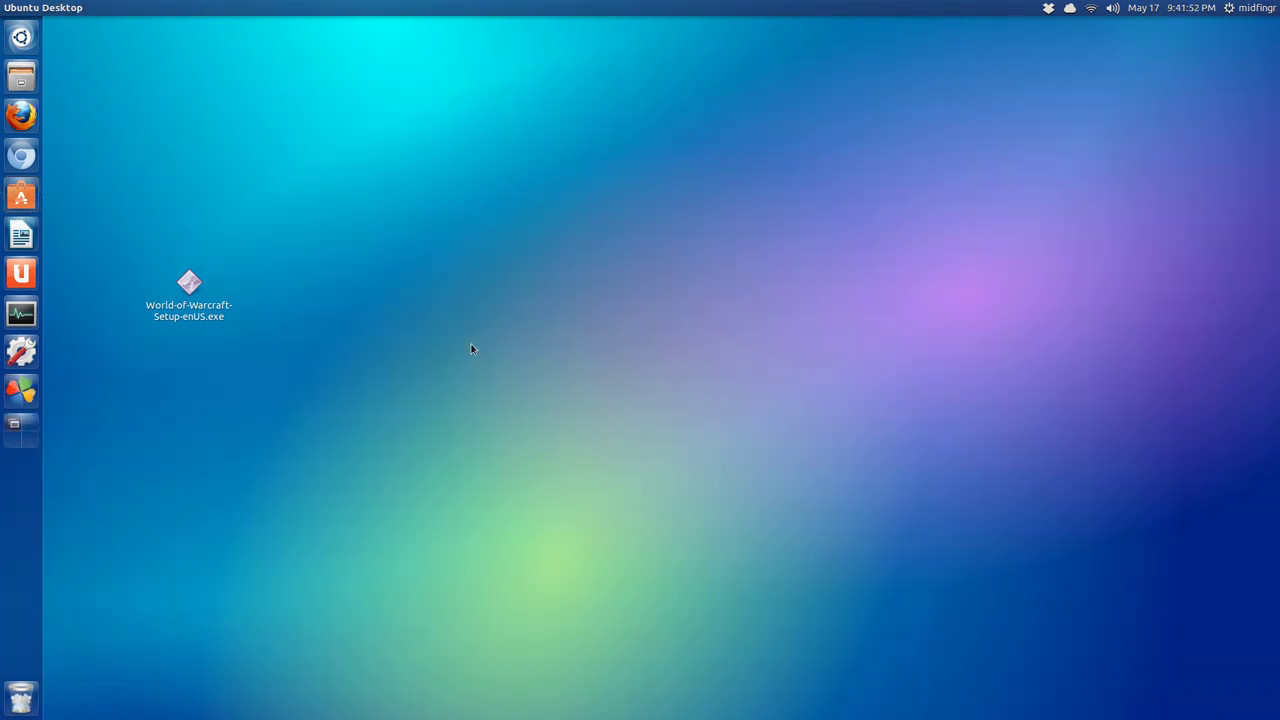
Launch PlayOnLinux, open its program install menu, and include Testing installers, accepting the notice.
{"action": "left_click", "coordinate": [24, 394]}
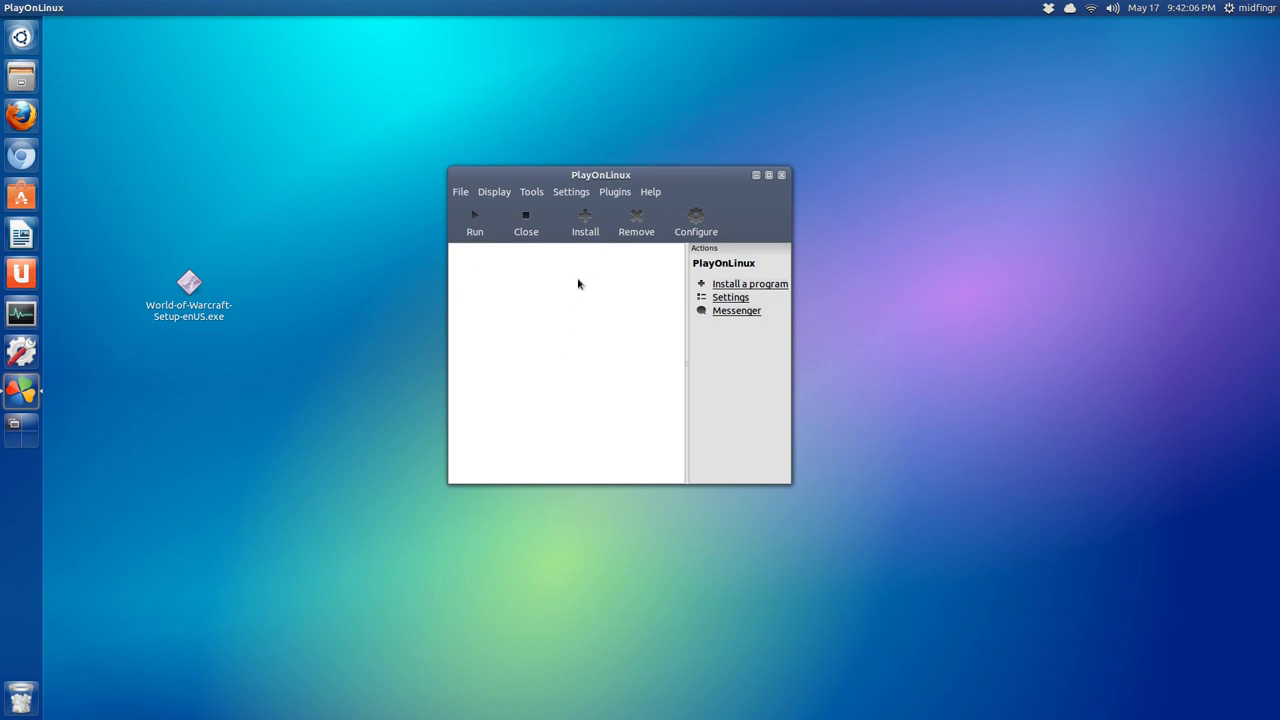
{"action": "left_click", "coordinate": [589, 226]}
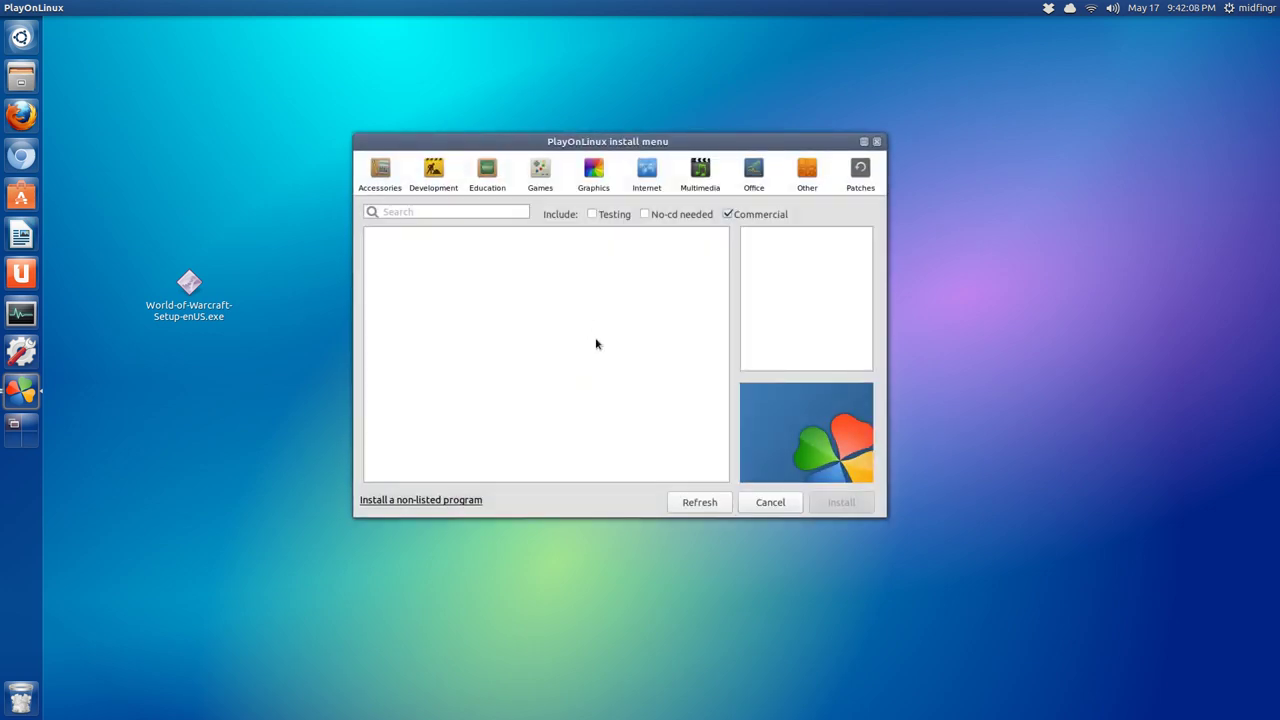
{"action": "left_click", "coordinate": [591, 215]}
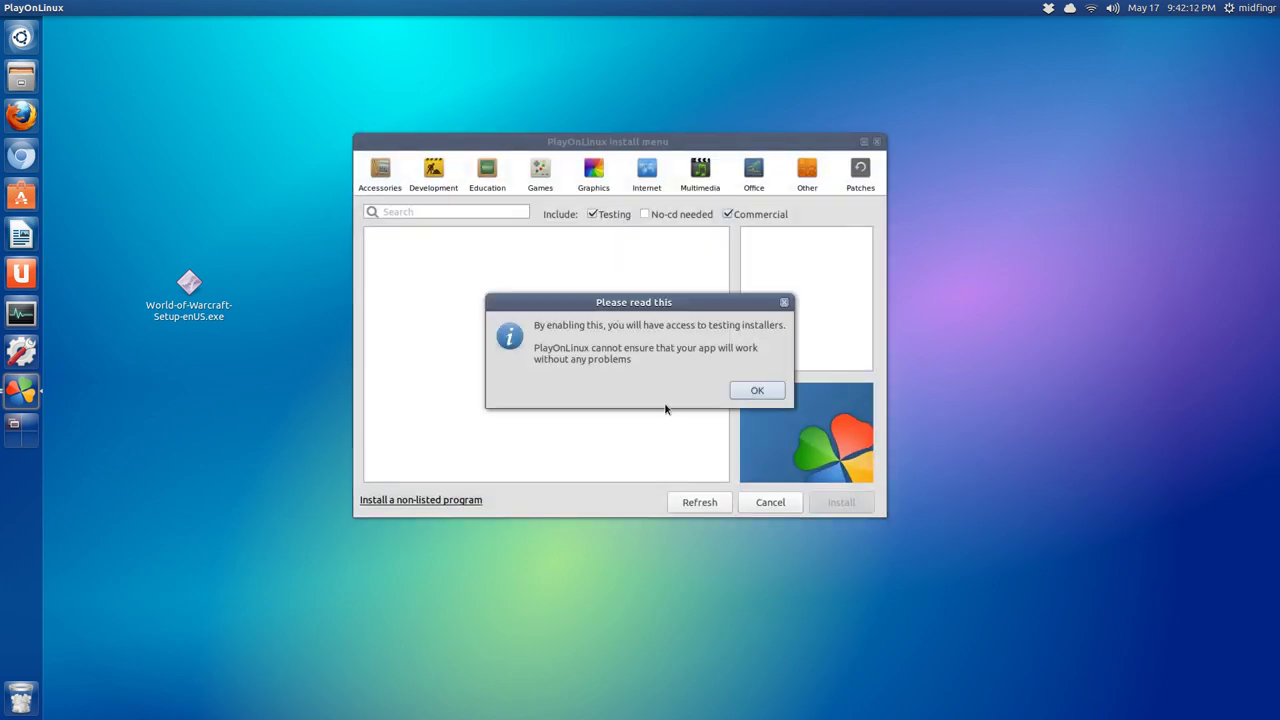
{"action": "left_click", "coordinate": [756, 391]}
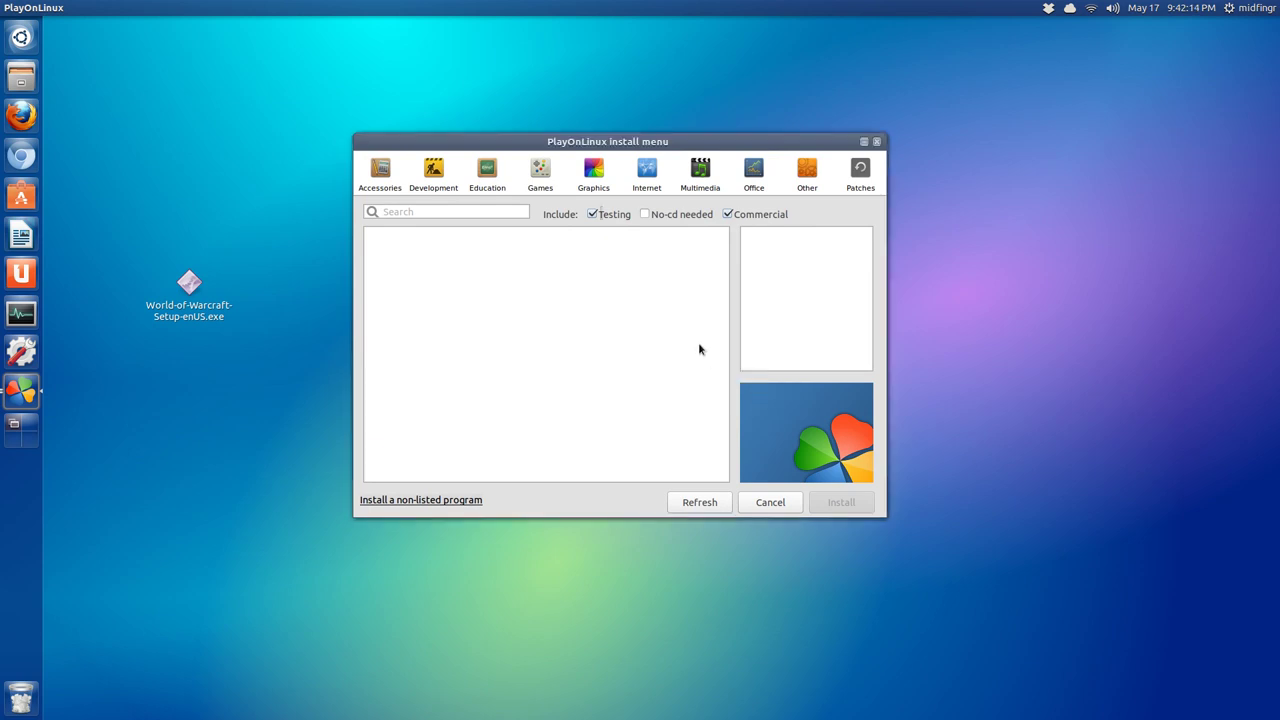
Choose World Of Warcraft from the Games category and start its installation.
{"action": "left_click", "coordinate": [540, 170]}
{"action": "mouse_move", "coordinate": [718, 257]}
{"action": "left_click_drag", "start_coordinate": [734, 257], "coordinate": [740, 470]}
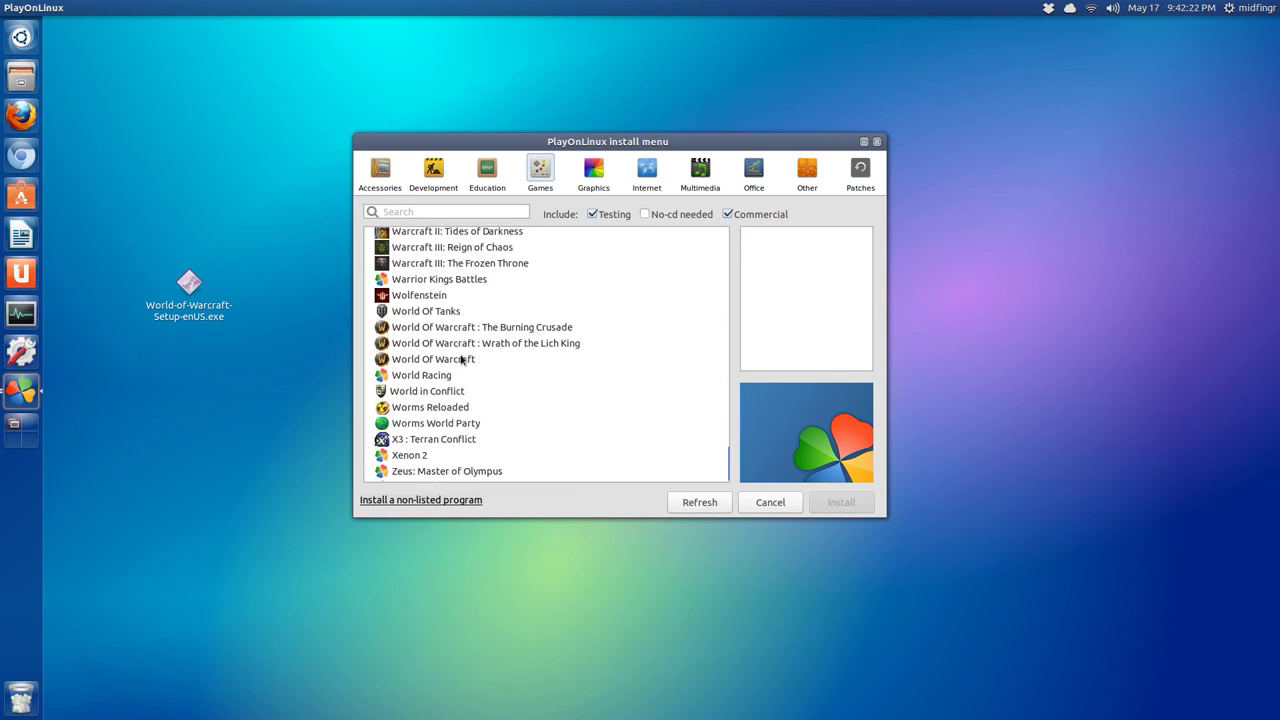
{"action": "left_click", "coordinate": [498, 359]}
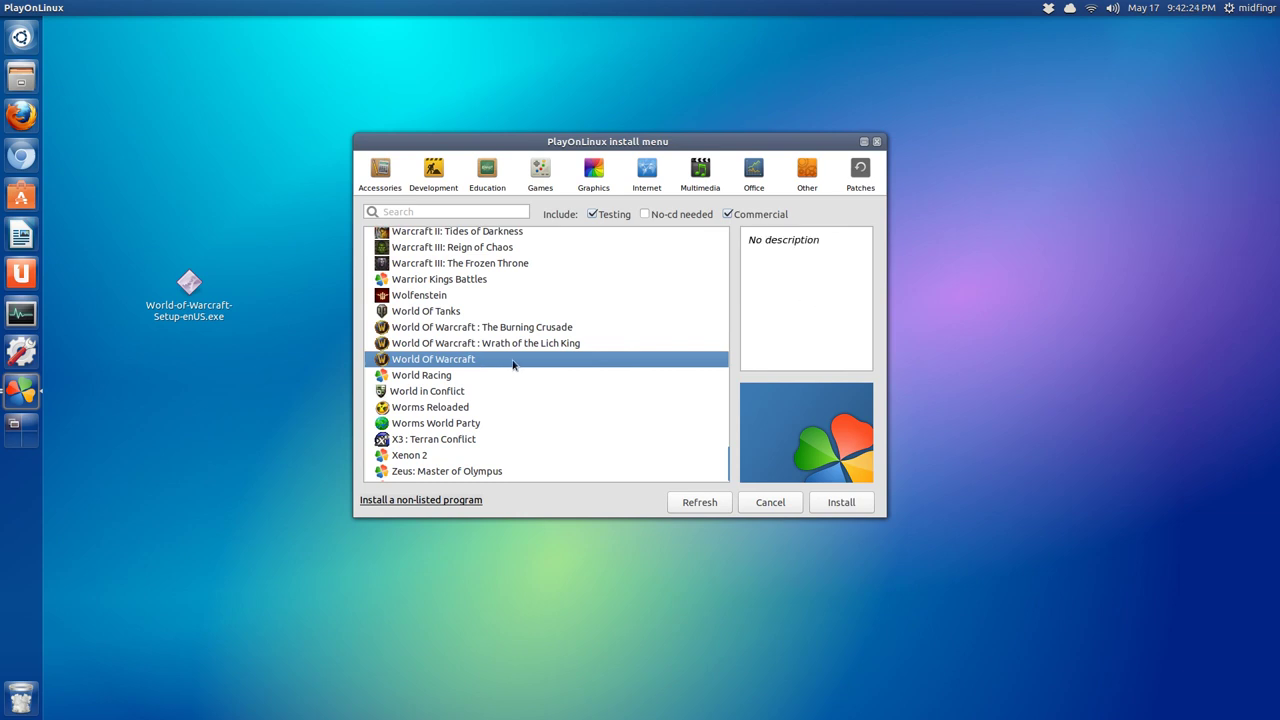
{"action": "left_click", "coordinate": [838, 504]}
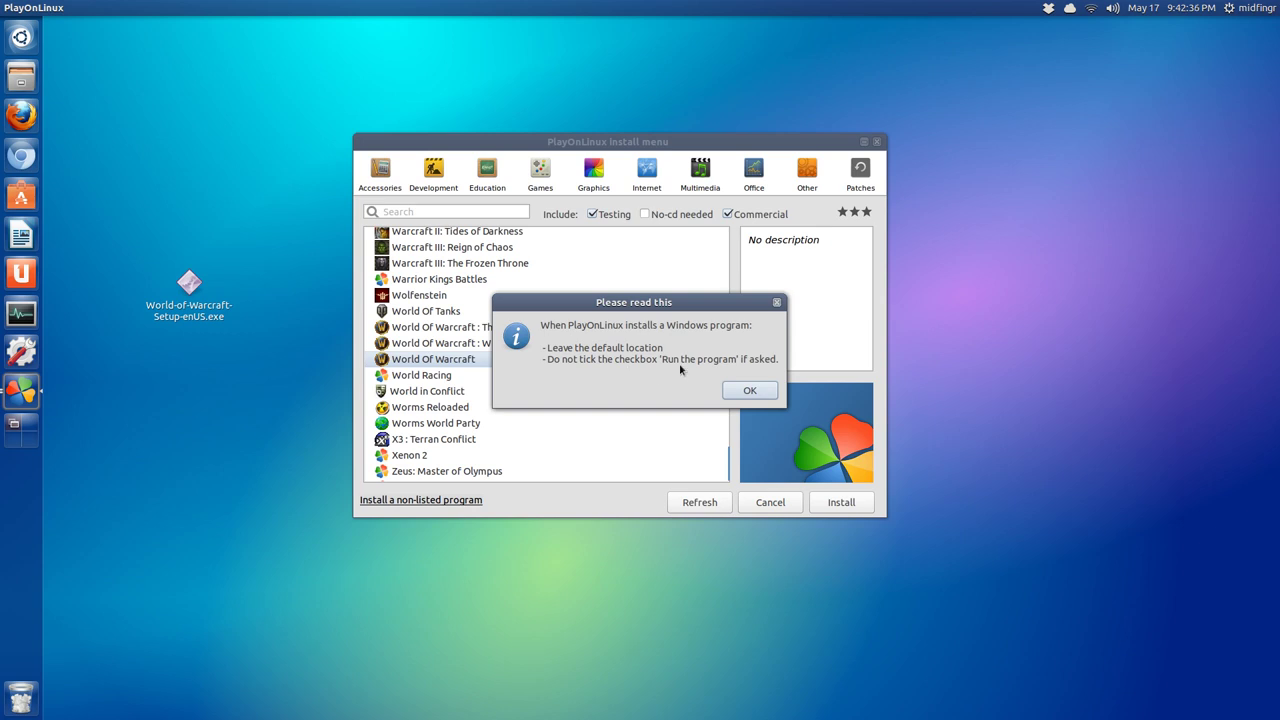
Accept the default-location and testing notices, and start the World of Warcraft installation wizard.
{"action": "left_click", "coordinate": [729, 391]}
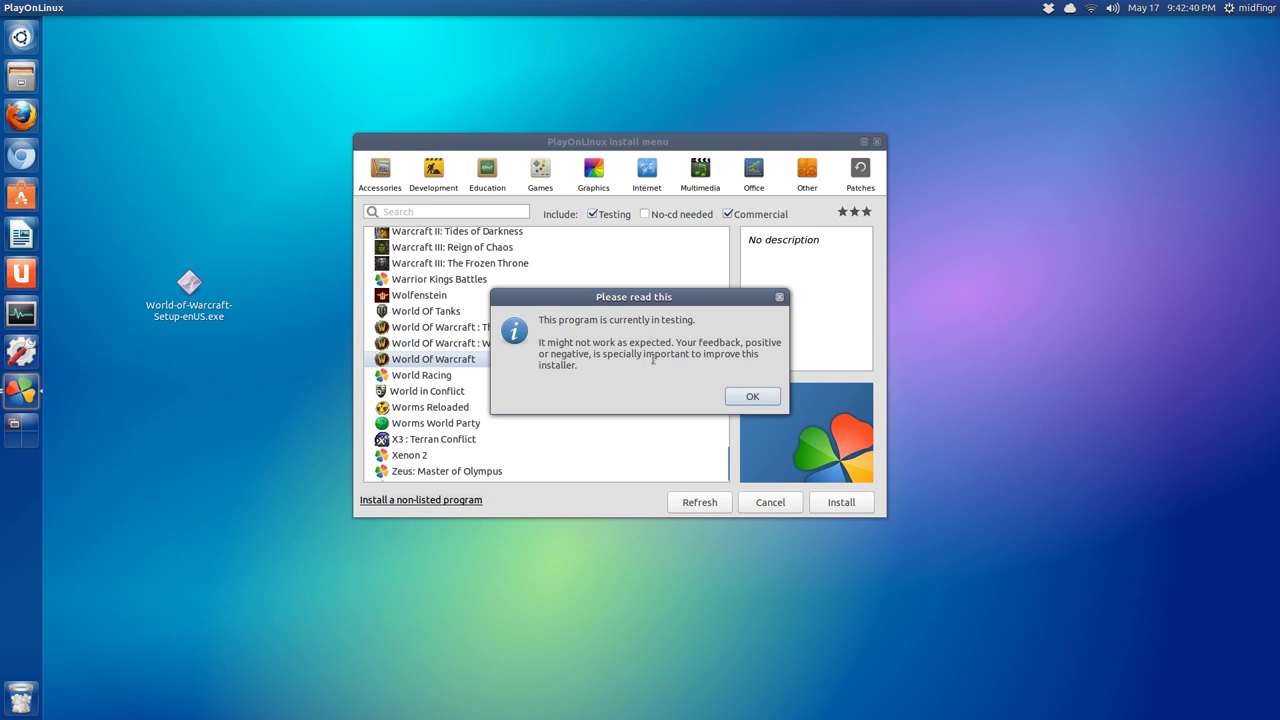
{"action": "left_click", "coordinate": [746, 397]}
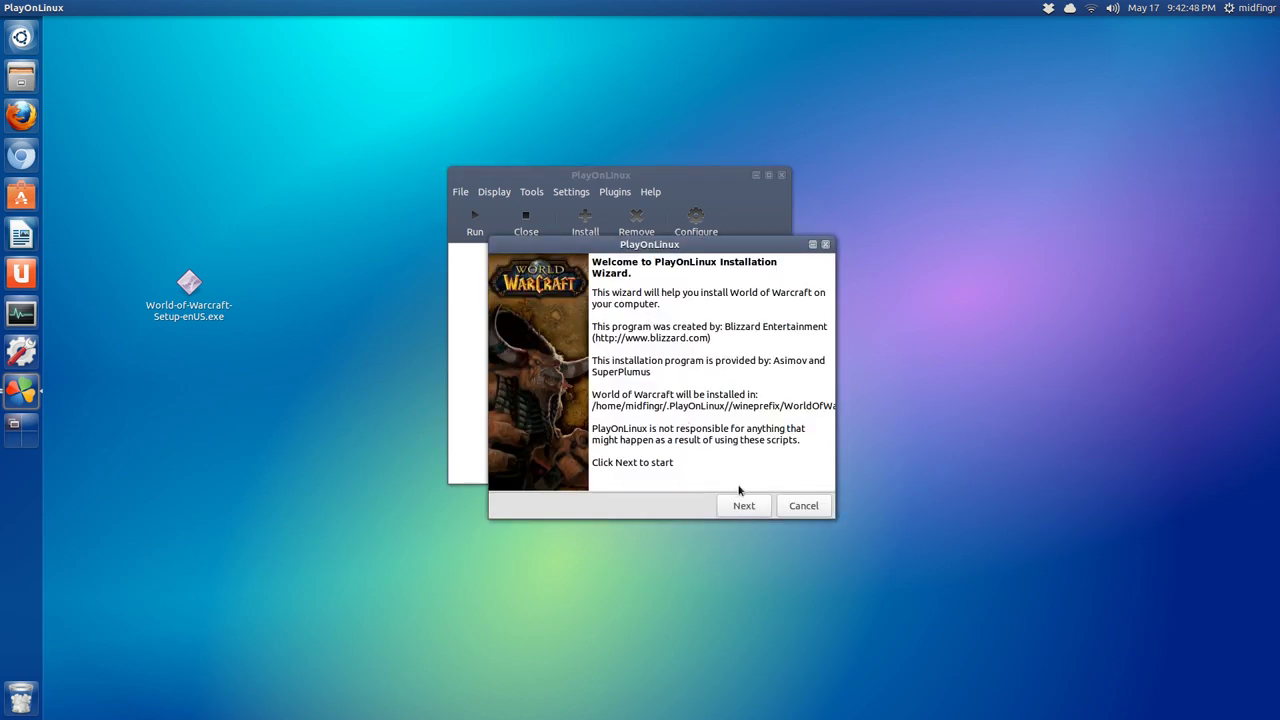
{"action": "left_click", "coordinate": [743, 505]}
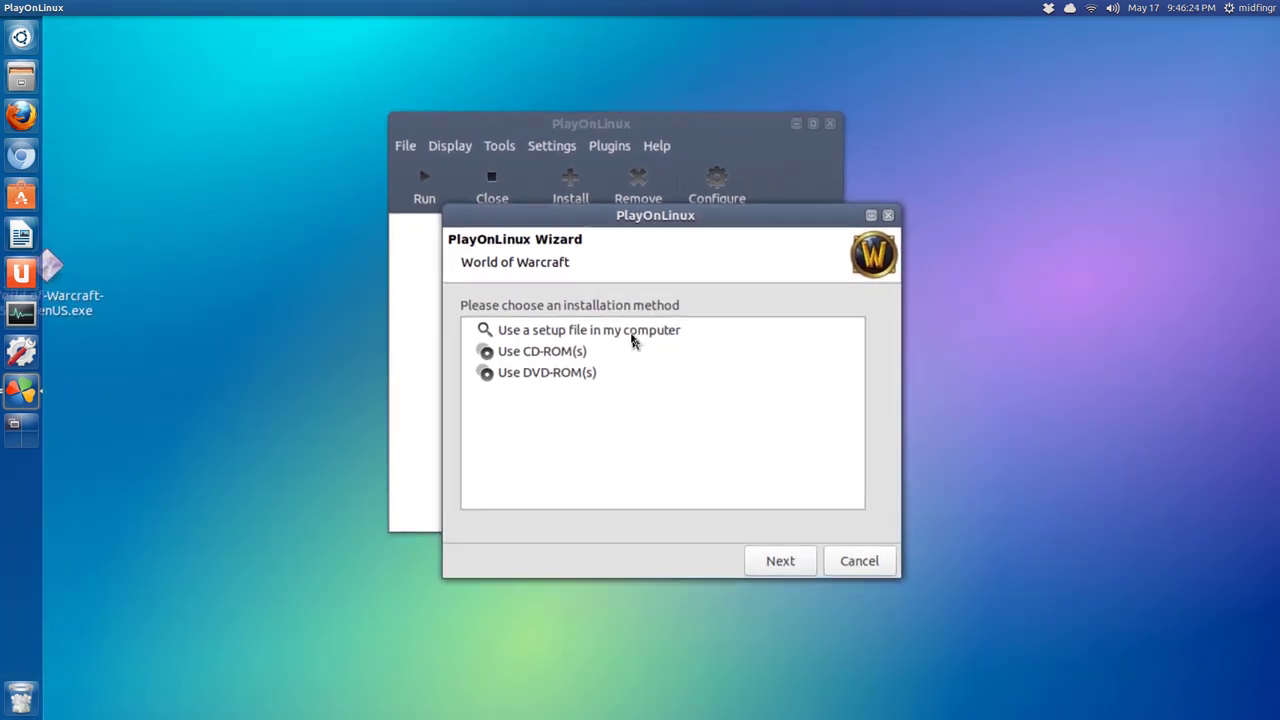
Choose to install from a setup file on the computer and run World-of-Warcraft-Setup-enUS.exe from the Desktop folder.
{"action": "left_click", "coordinate": [693, 335]}
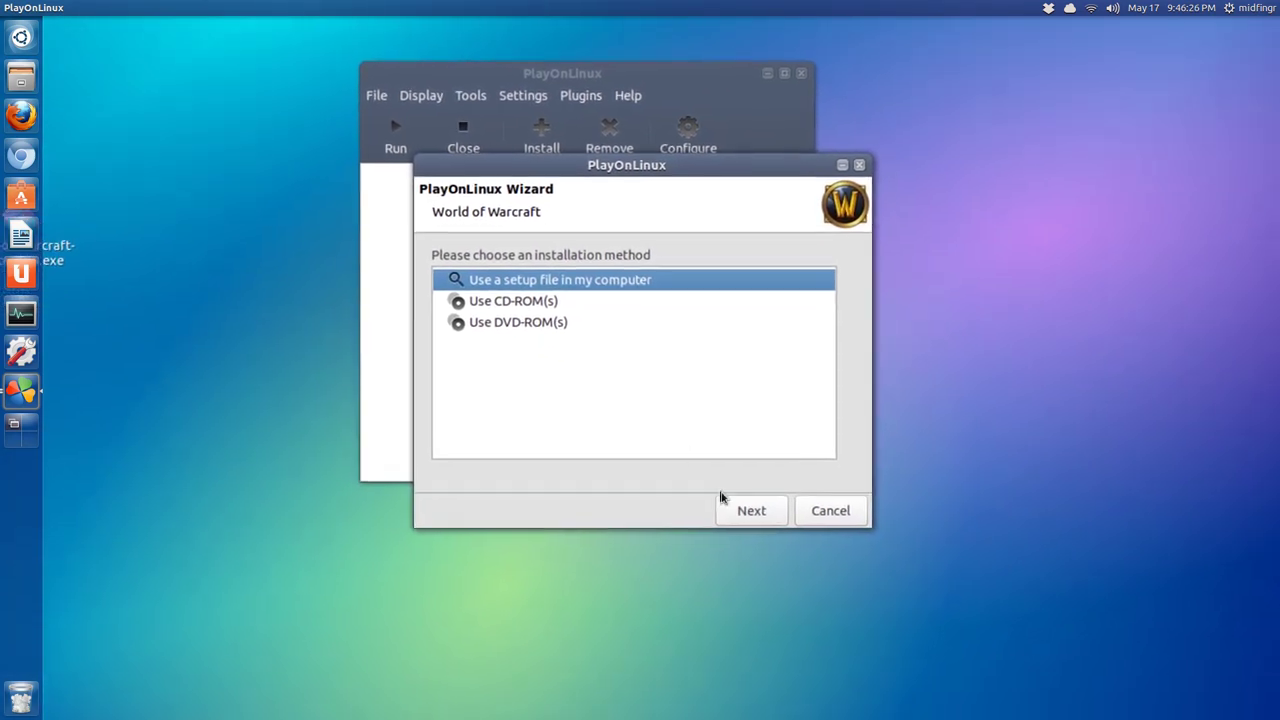
{"action": "left_click", "coordinate": [774, 557]}
{"action": "left_click", "coordinate": [669, 362]}
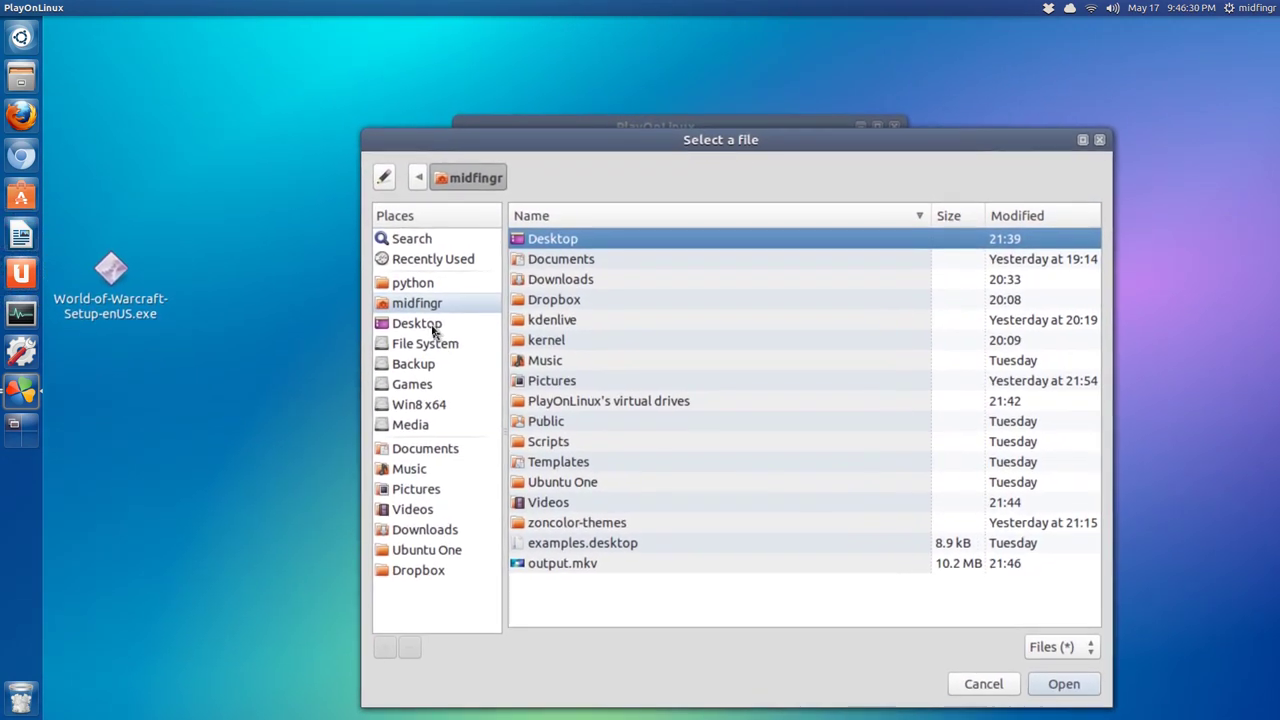
{"action": "left_click", "coordinate": [410, 300]}
{"action": "left_click", "coordinate": [646, 263]}
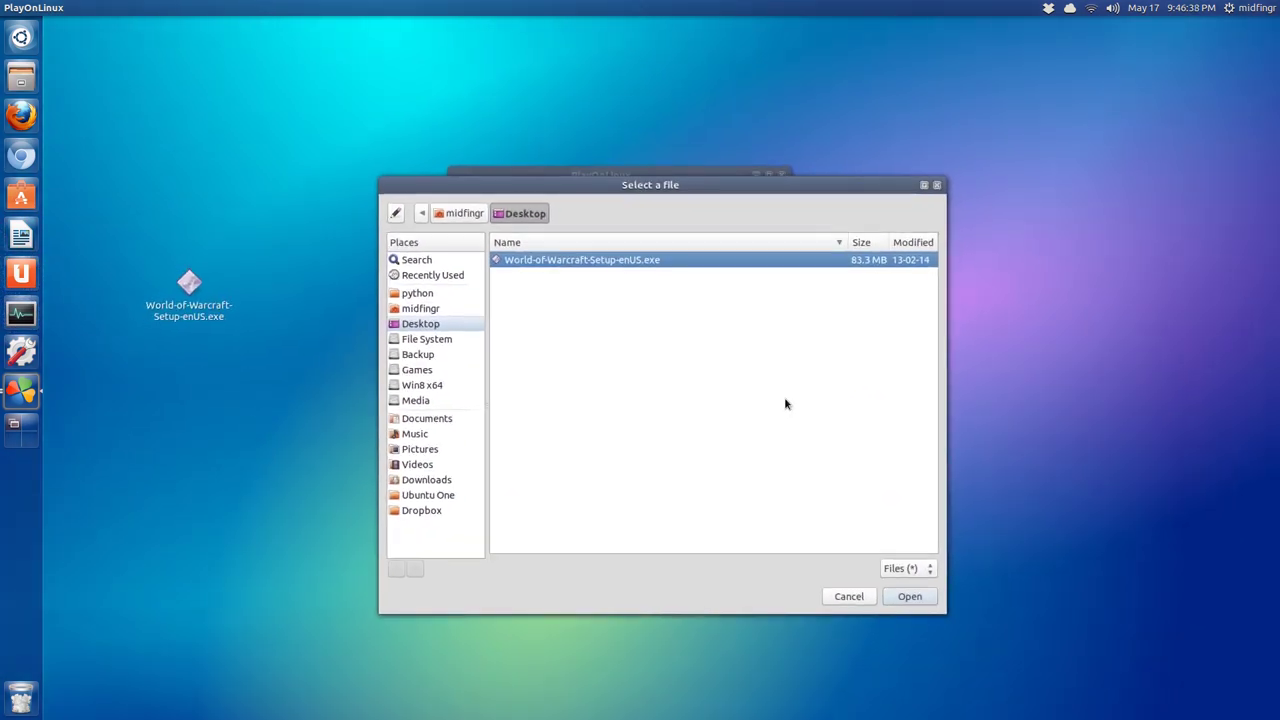
{"action": "left_click", "coordinate": [910, 603]}
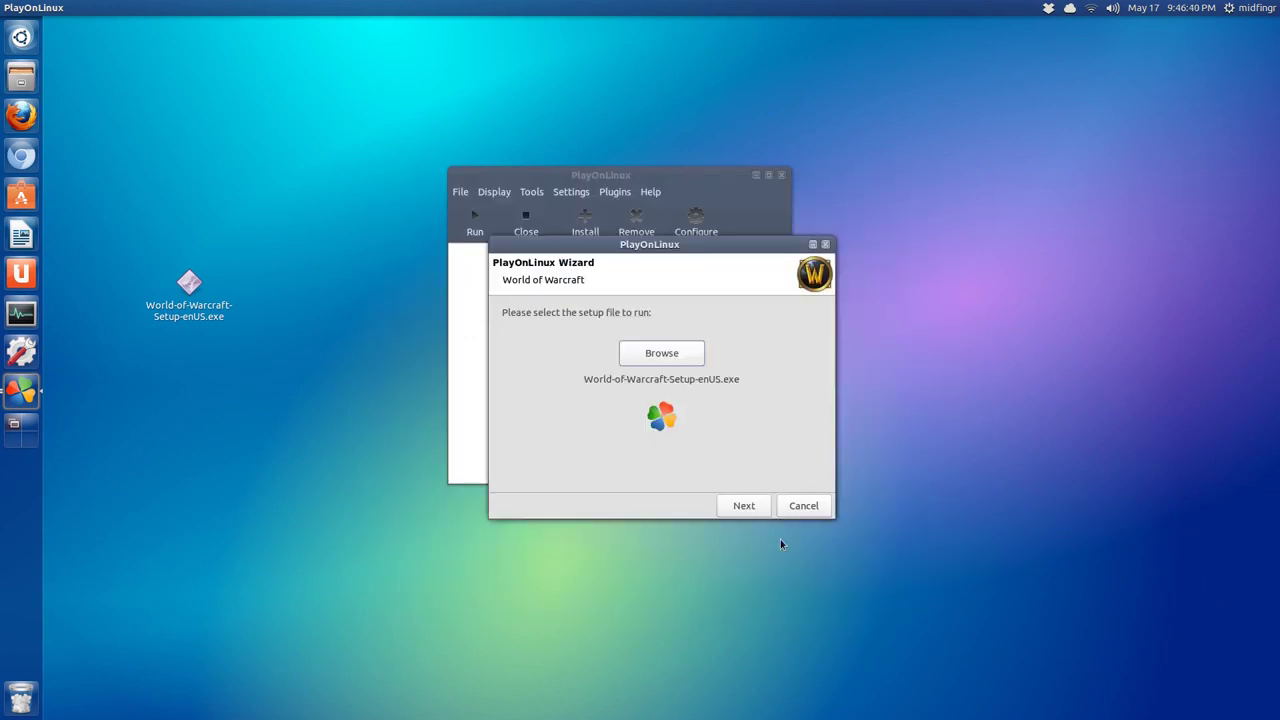
{"action": "left_click", "coordinate": [741, 506]}
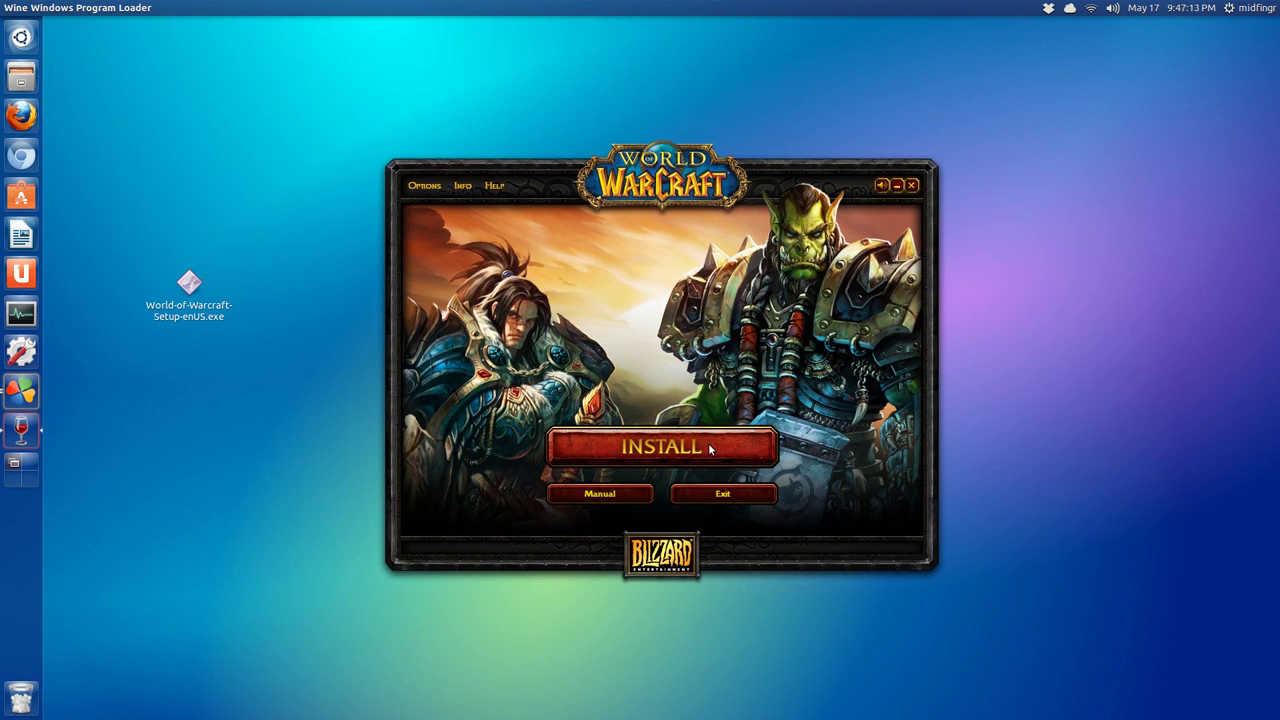
Check the PlayOnLinux wizard's installation progress page and main window, and return to the World of Warcraft installer.
{"action": "left_click", "coordinate": [18, 392]}
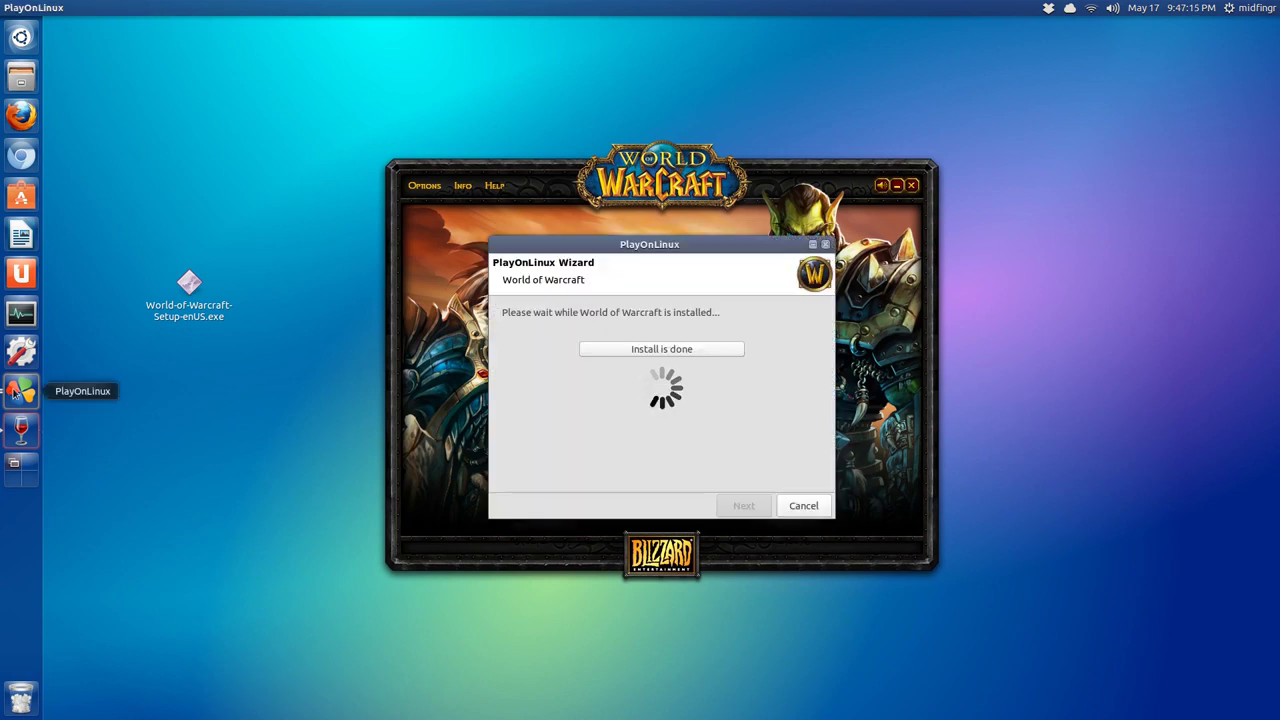
{"action": "left_click", "coordinate": [639, 352]}
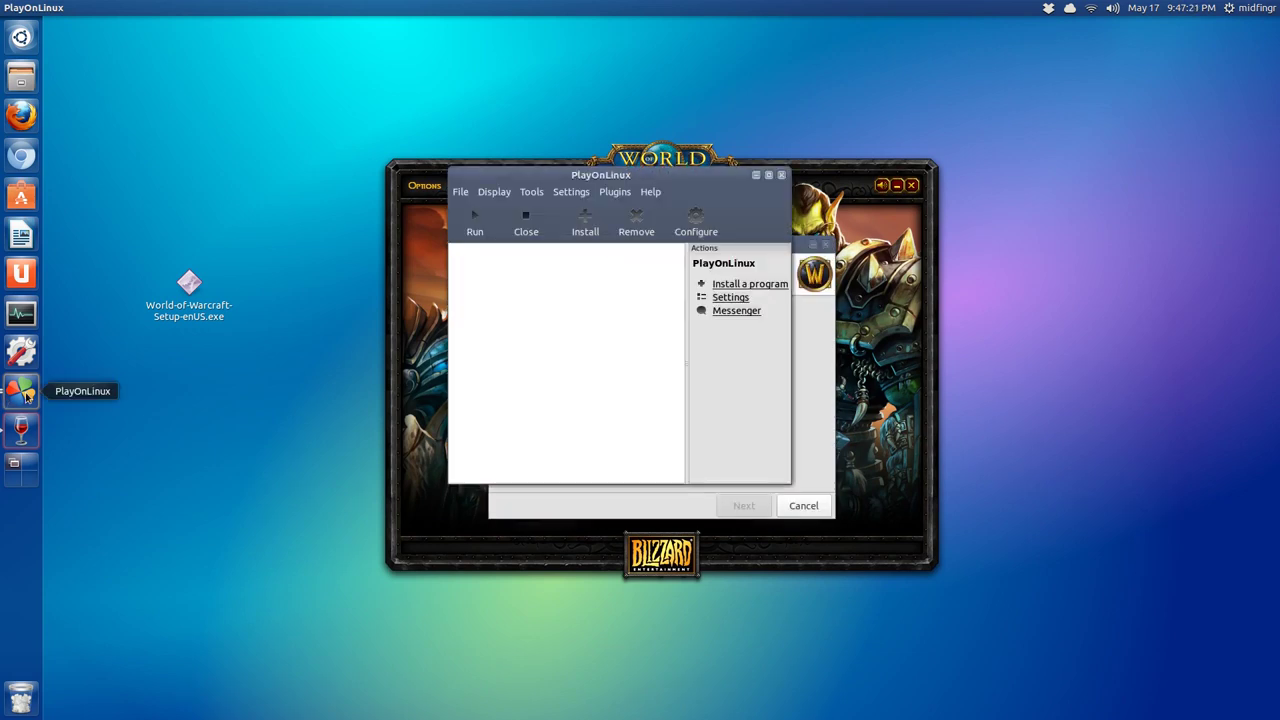
{"action": "left_click", "coordinate": [20, 431]}
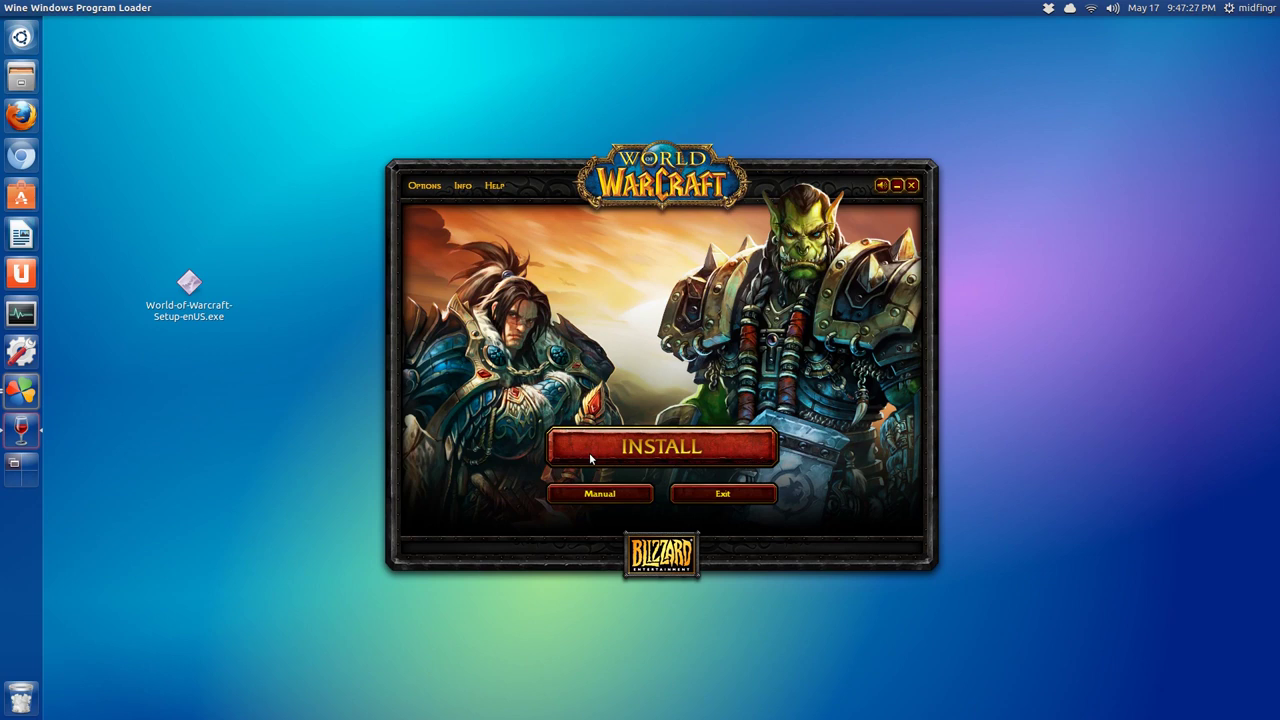
Start the World of Warcraft installation, agreeing to the full end user license agreement and answering that the game is already activated.
{"action": "left_click", "coordinate": [654, 447]}
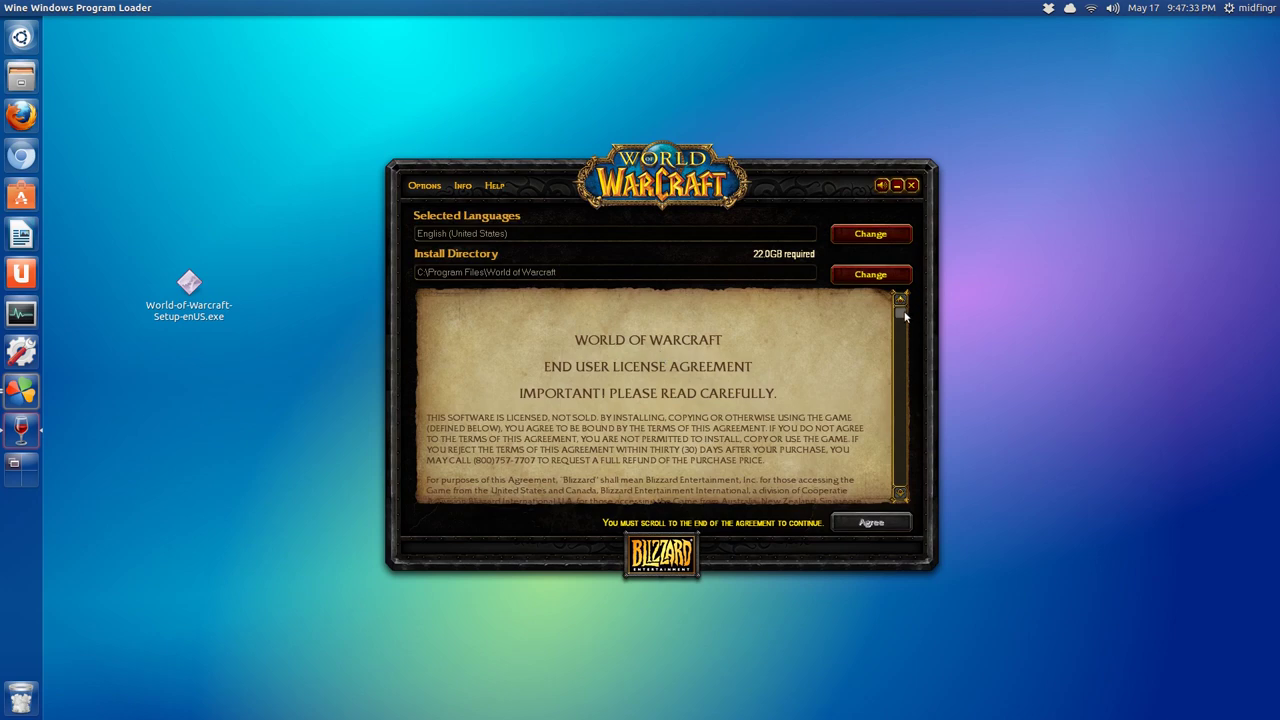
{"action": "left_click_drag", "start_coordinate": [902, 316], "coordinate": [909, 506]}
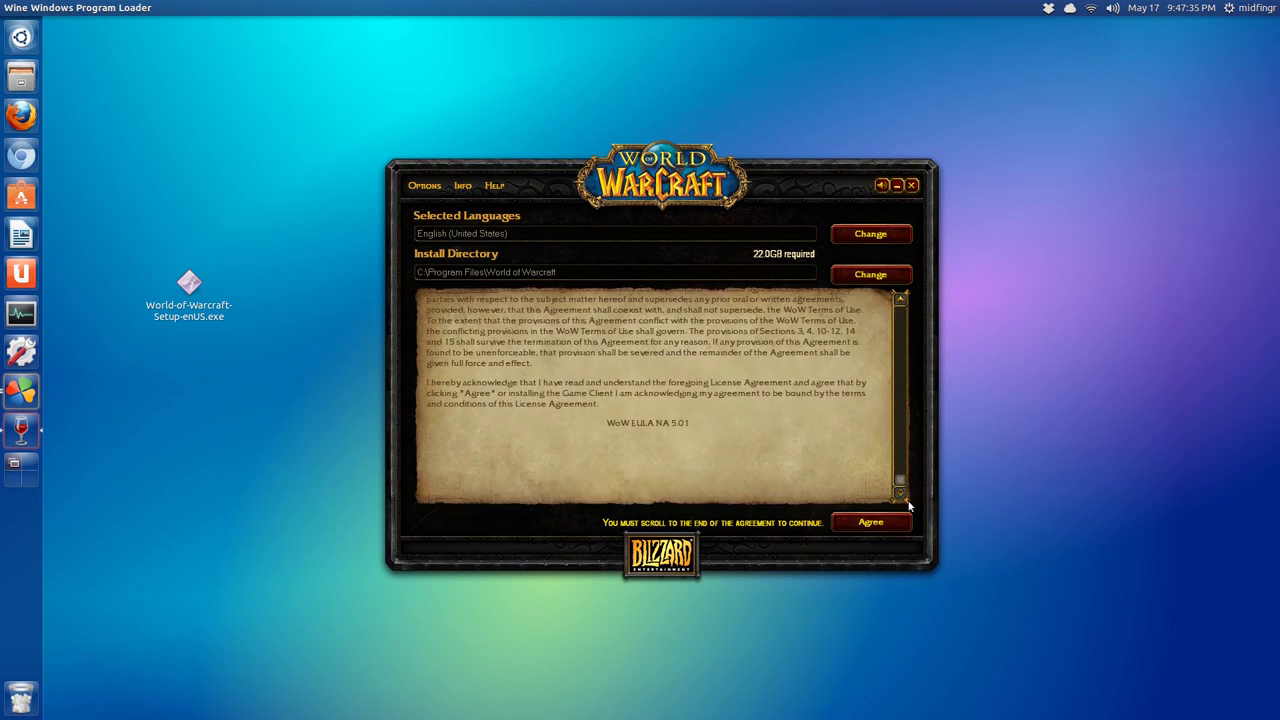
{"action": "left_click", "coordinate": [895, 520]}
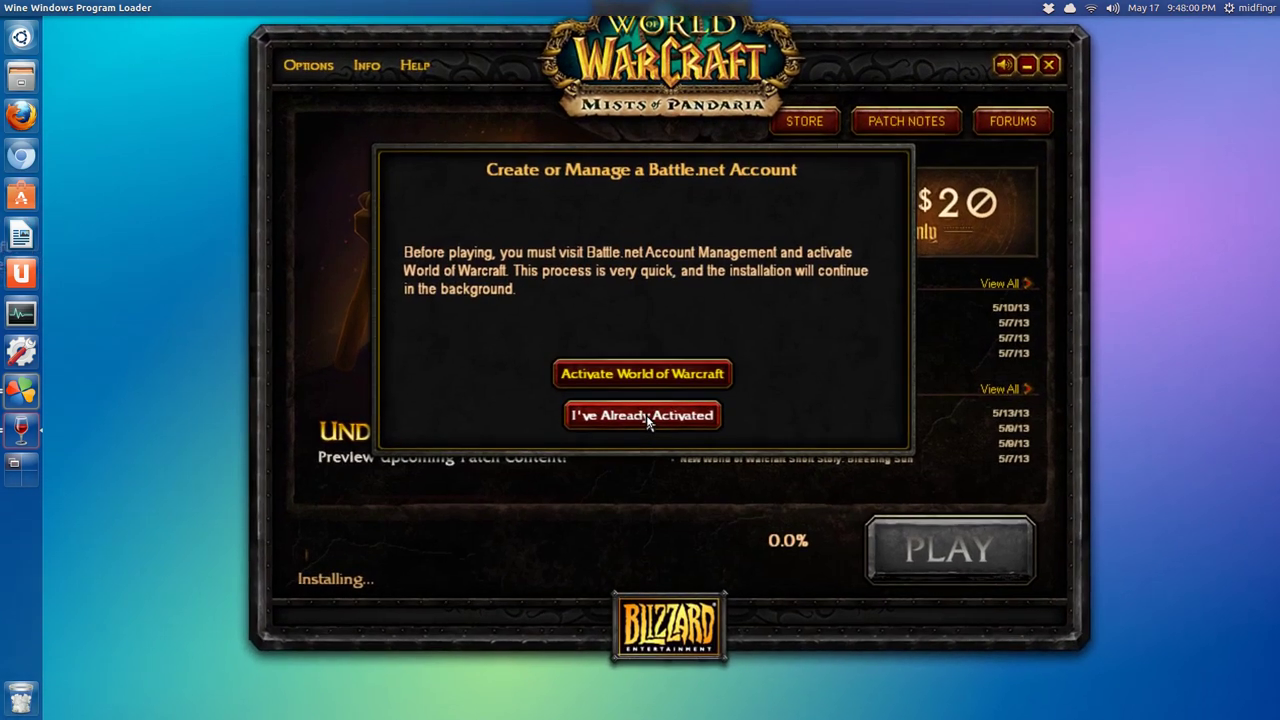
{"action": "left_click", "coordinate": [646, 417]}
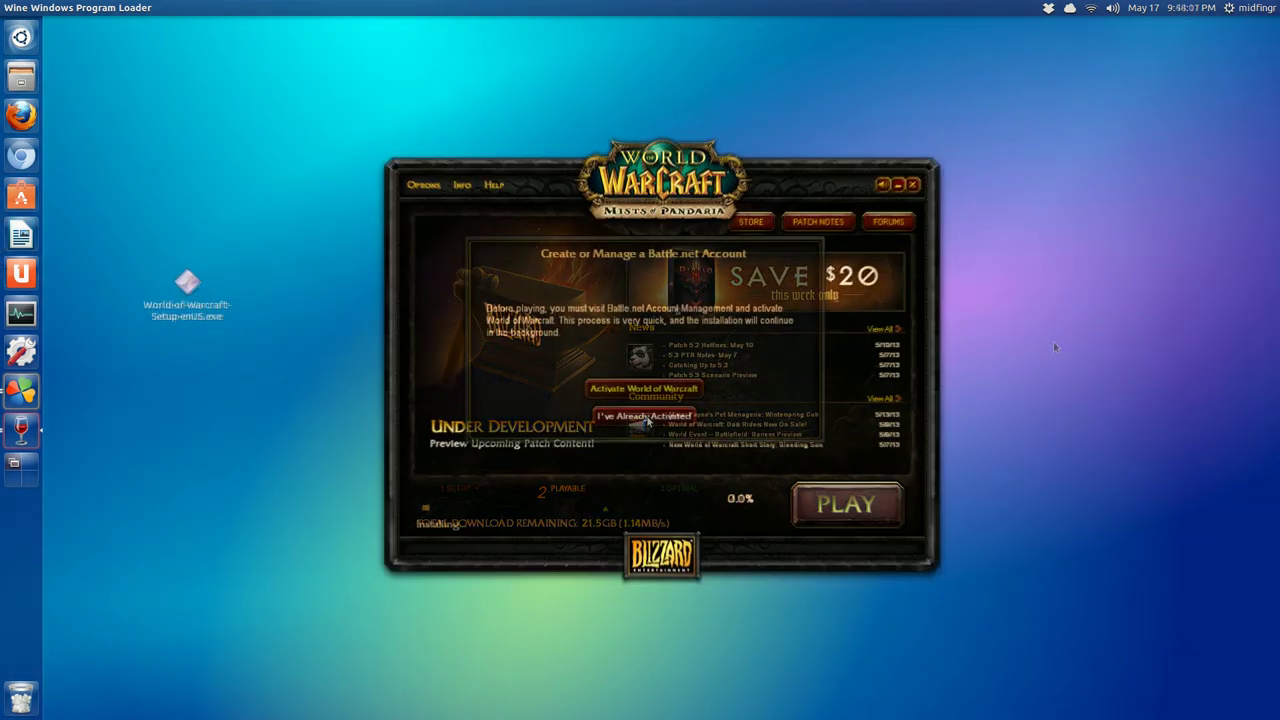